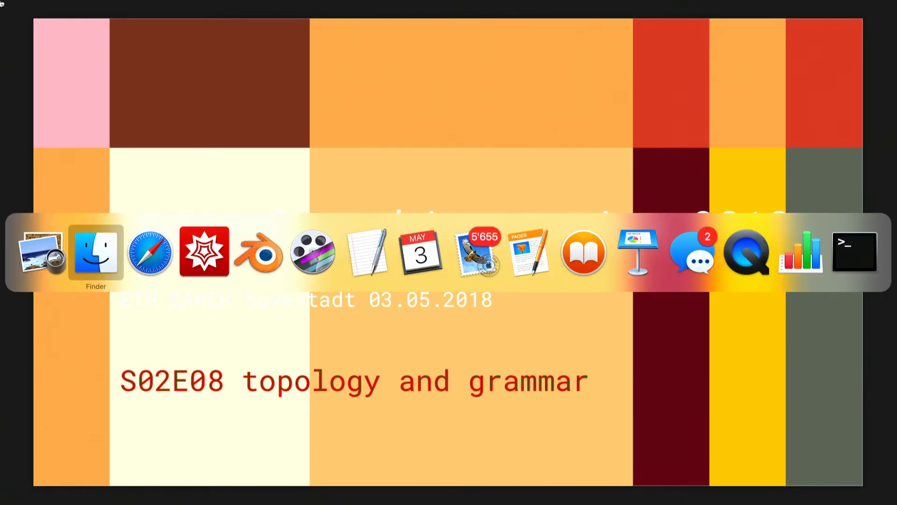
Step: Switch to Blender and start a new, empty scene from the startup file
click(257, 250)
key(ctrl+n)
click(267, 257)
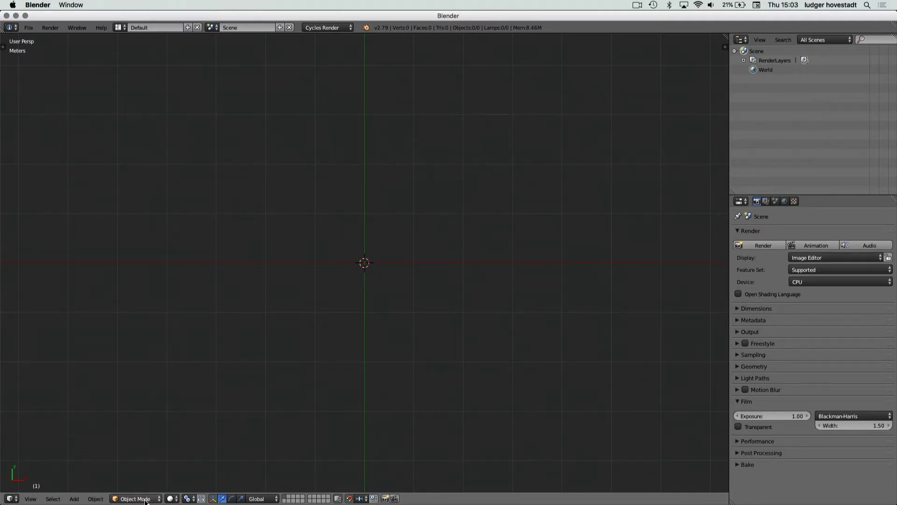
click(229, 411)
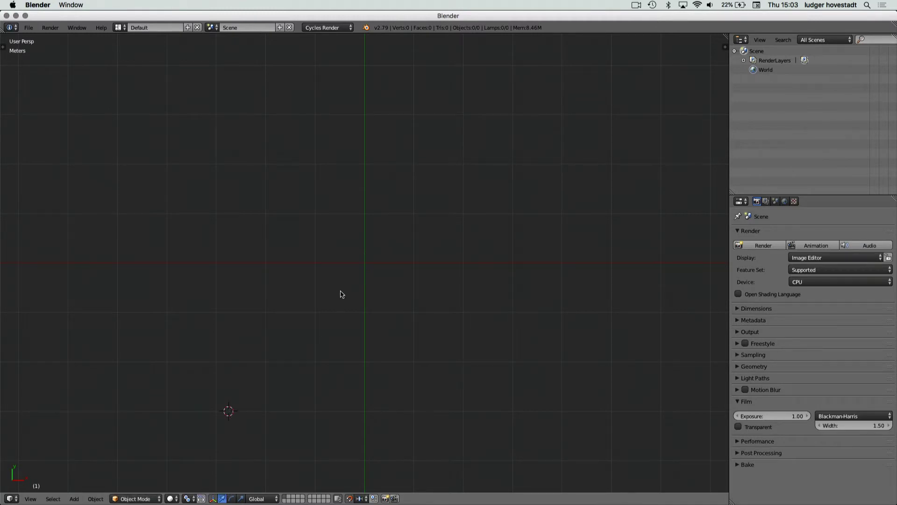
key(shift+c)
key(shift+a)
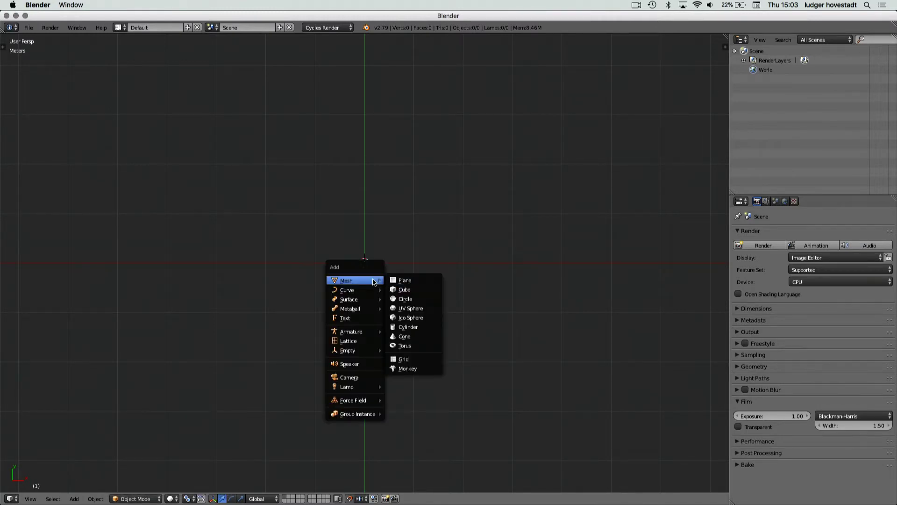
click(449, 235)
key(shift+c)
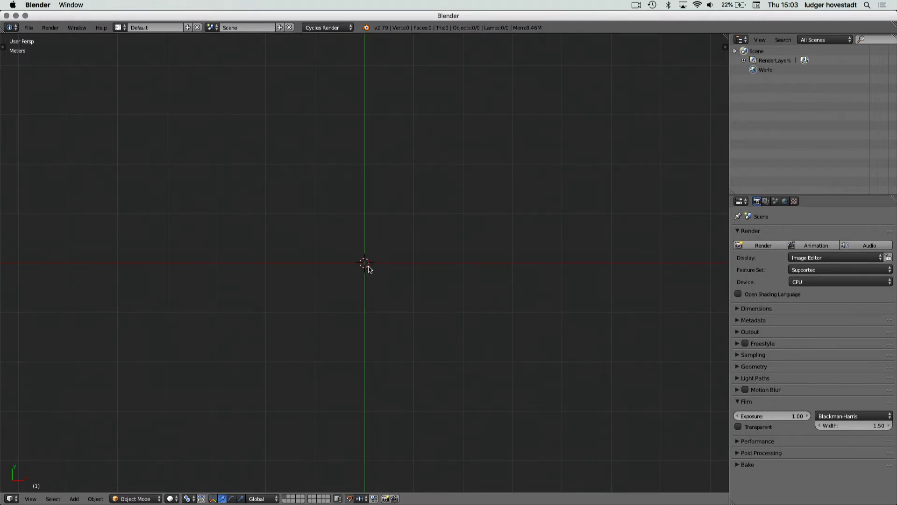
Step: Add a cube mesh at the scene origin and view it in perspective
key(shift+a)
mouse_move(420, 280)
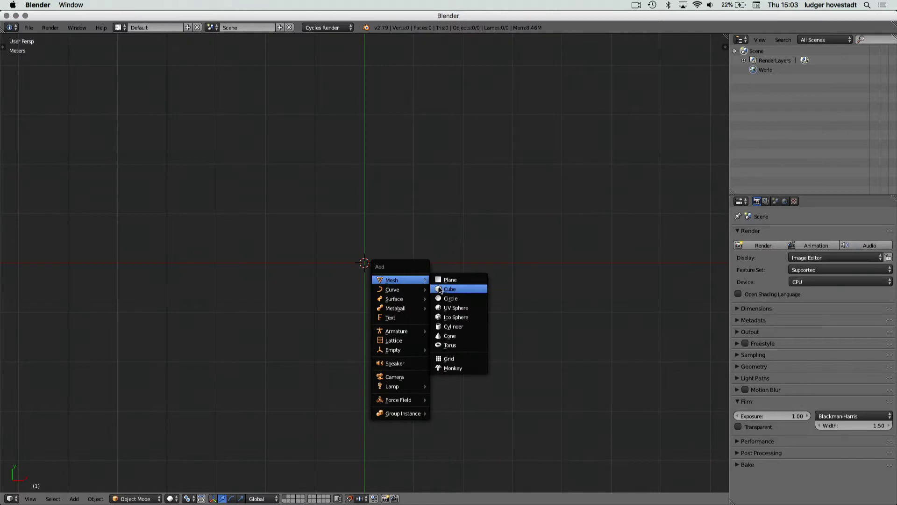
click(440, 291)
scroll(382, 242, down, 5)
scroll(382, 241, up, 3)
scroll(383, 241, down, 3)
scroll(383, 242, up, 2)
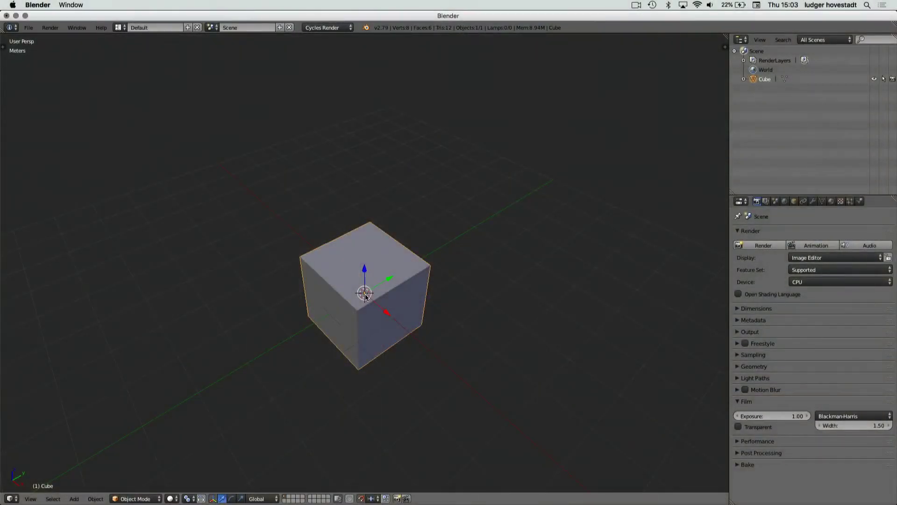
Step: Move the cube away from the origin and add a UV sphere mesh at the 3D cursor
drag(365, 294, 277, 217)
key(shift+a)
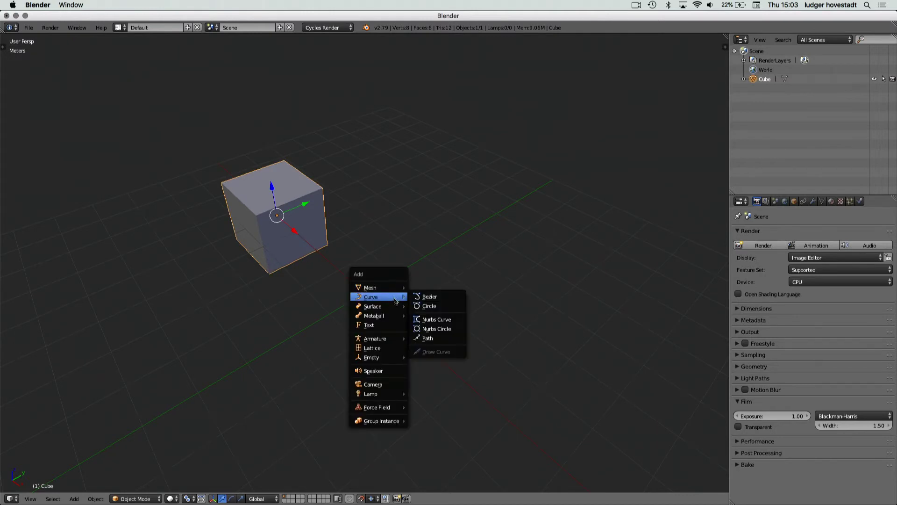
mouse_move(393, 288)
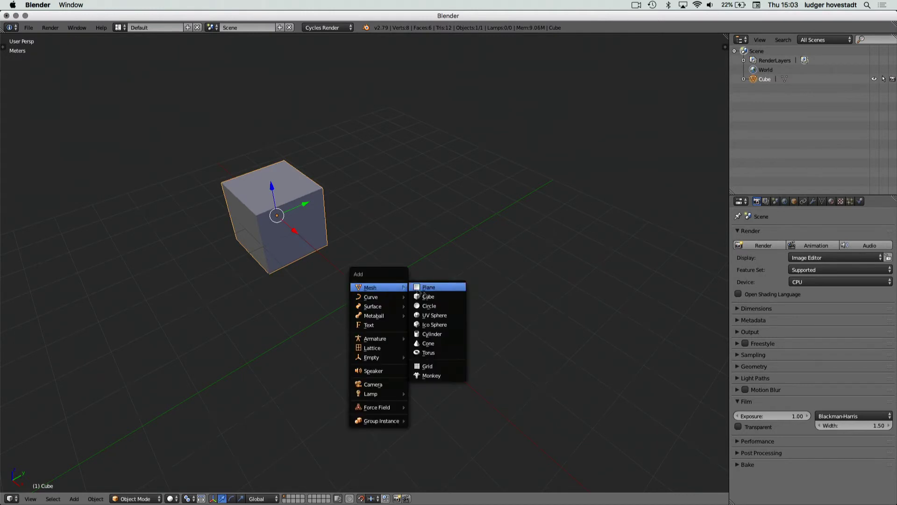
click(438, 315)
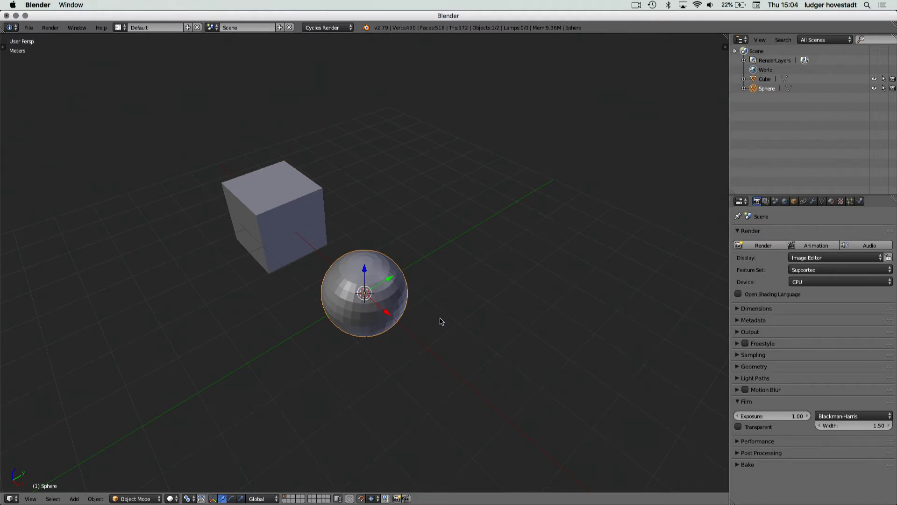
Step: Apply smooth shading to the UV sphere
key(t)
click(43, 175)
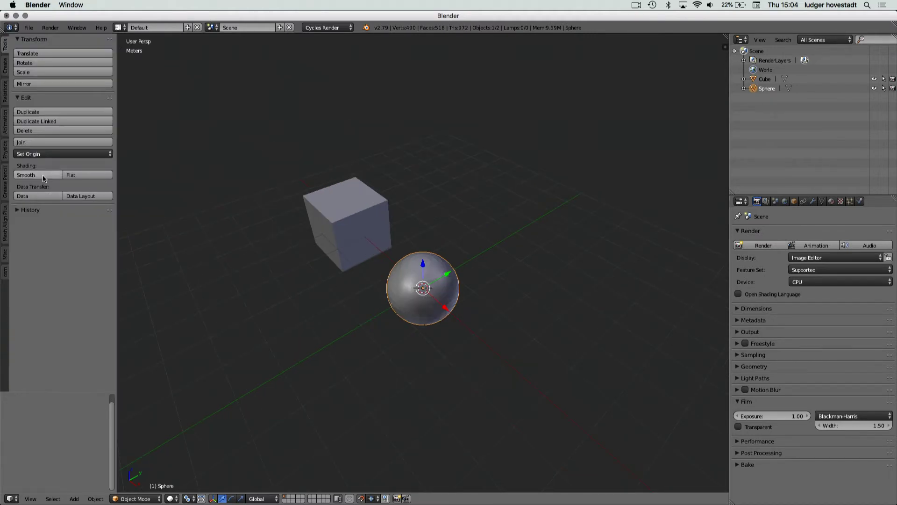
key(t)
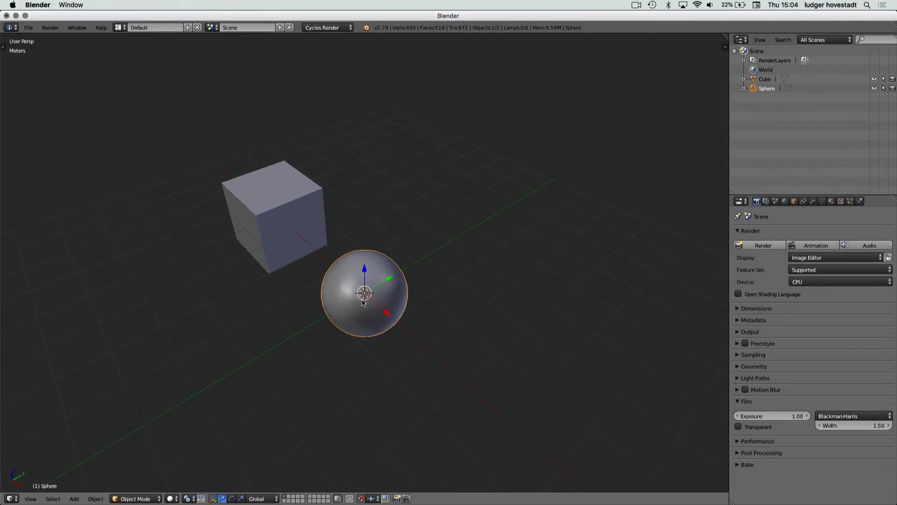
Step: Inspect the mesh data nested under the Cube and Sphere objects in the outliner, selecting each object in turn
click(744, 79)
click(744, 97)
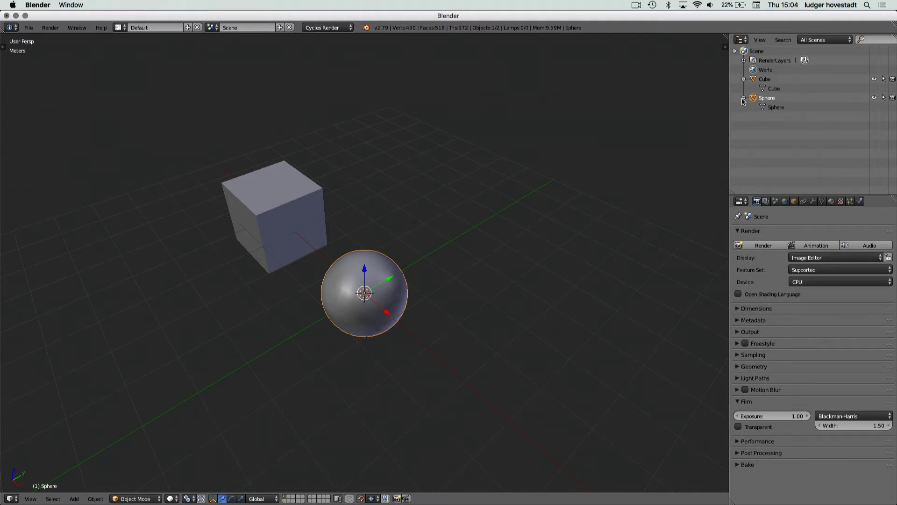
click(761, 80)
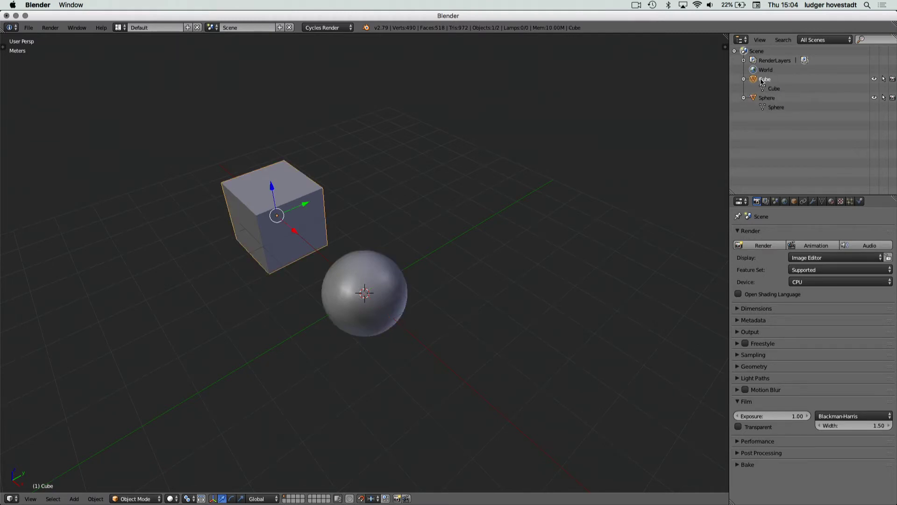
click(761, 98)
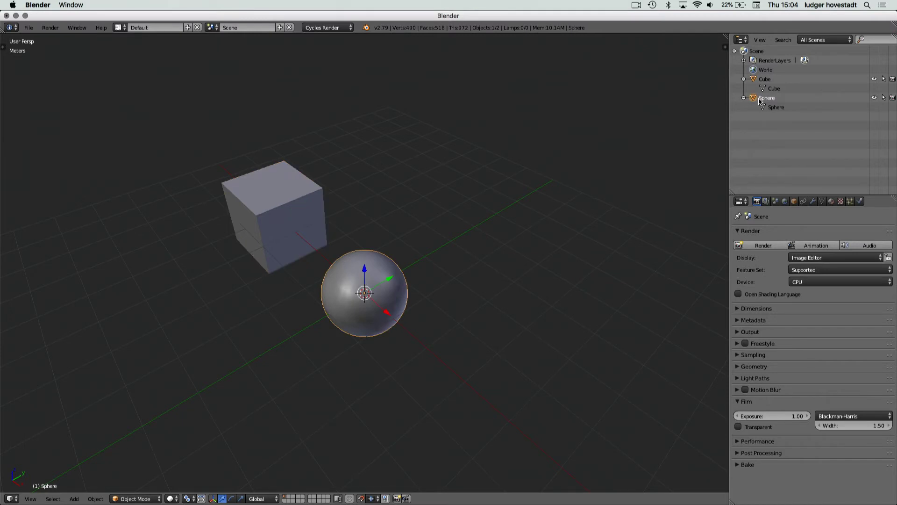
click(744, 79)
click(744, 88)
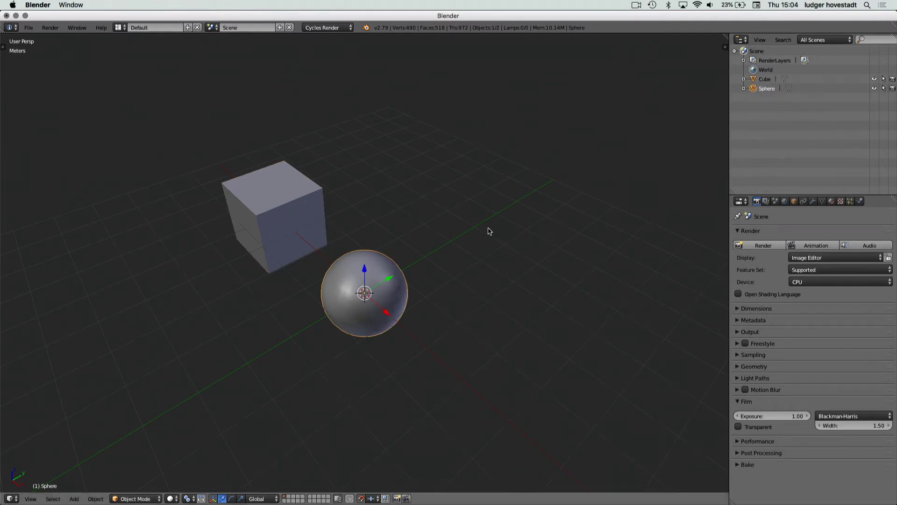
Step: Enter Edit Mode through the sphere's mesh data in the outliner, and return to Object Mode
click(744, 89)
click(774, 99)
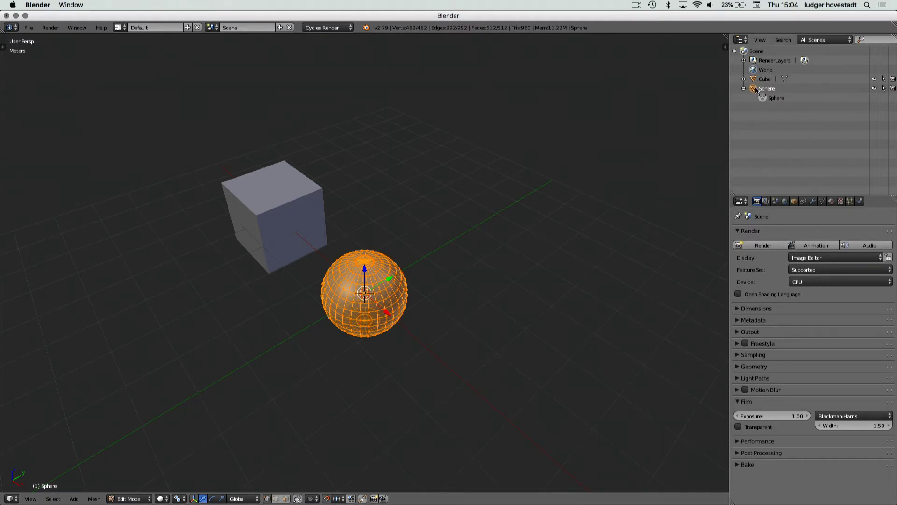
click(130, 499)
click(135, 488)
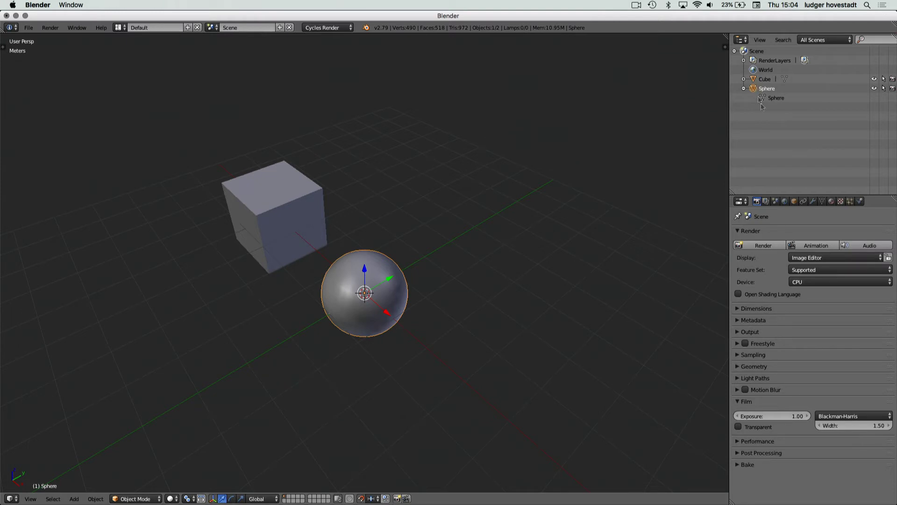
Step: Assign the Cube mesh data to the Sphere object in its object data properties
click(823, 202)
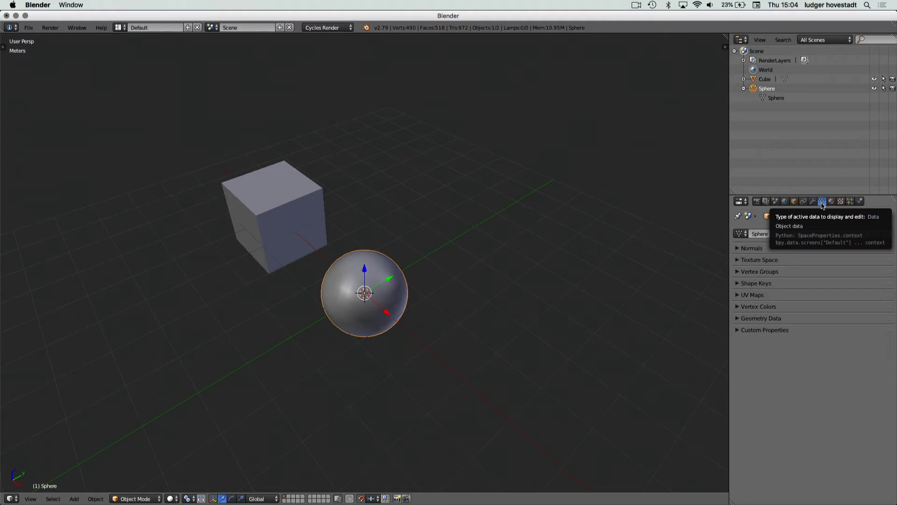
click(741, 236)
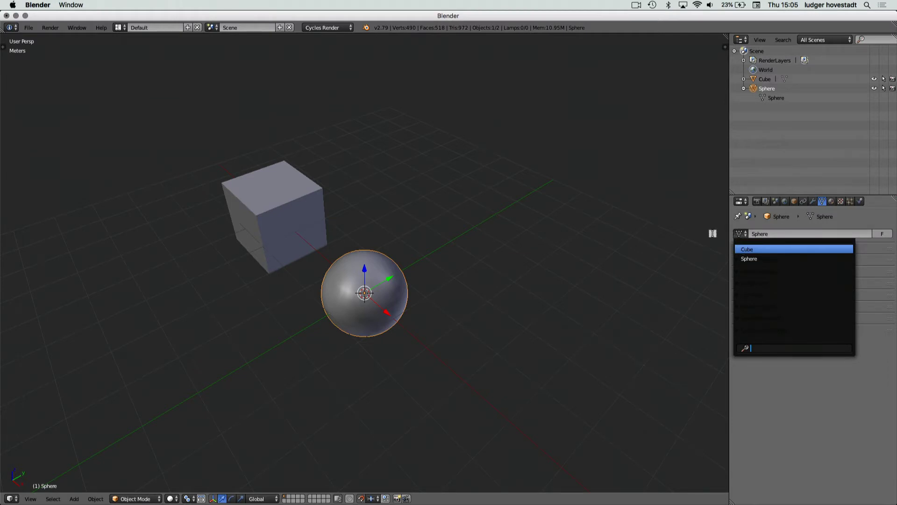
click(753, 249)
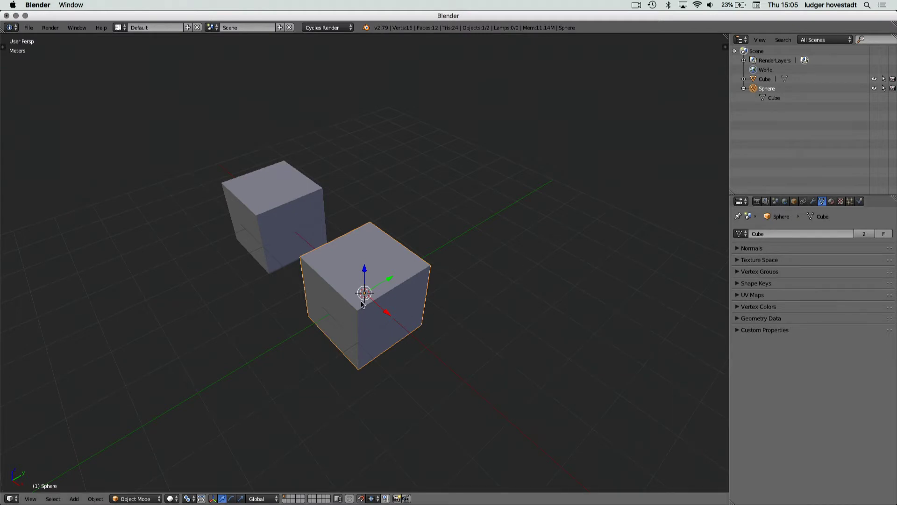
Step: Select the Cube object and assign the Sphere mesh data to it
right_click(278, 228)
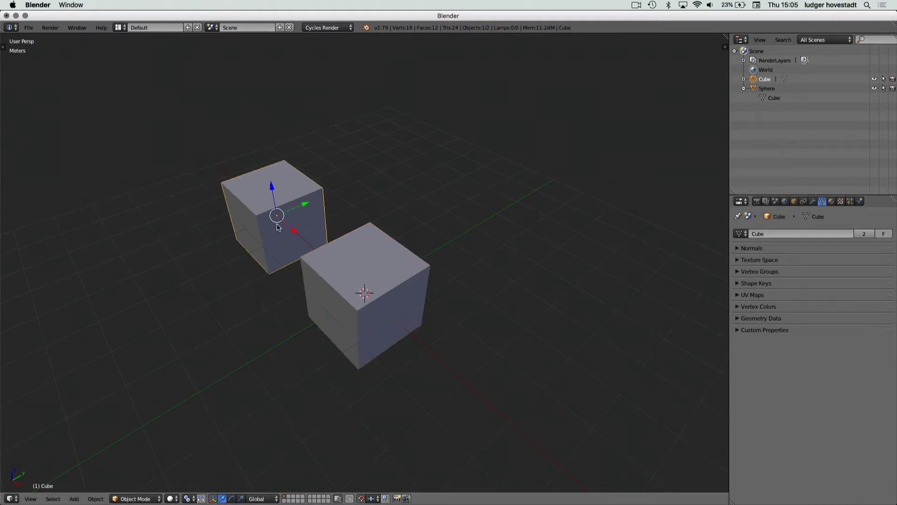
click(741, 234)
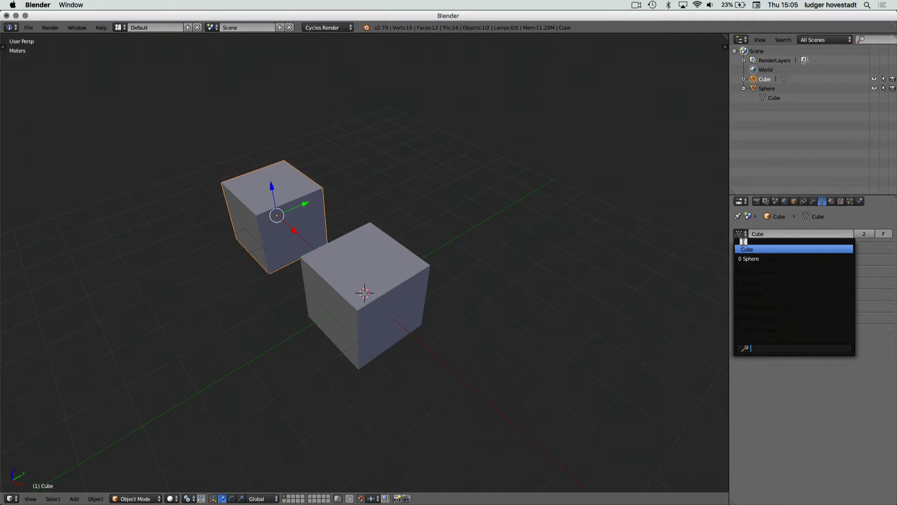
click(748, 259)
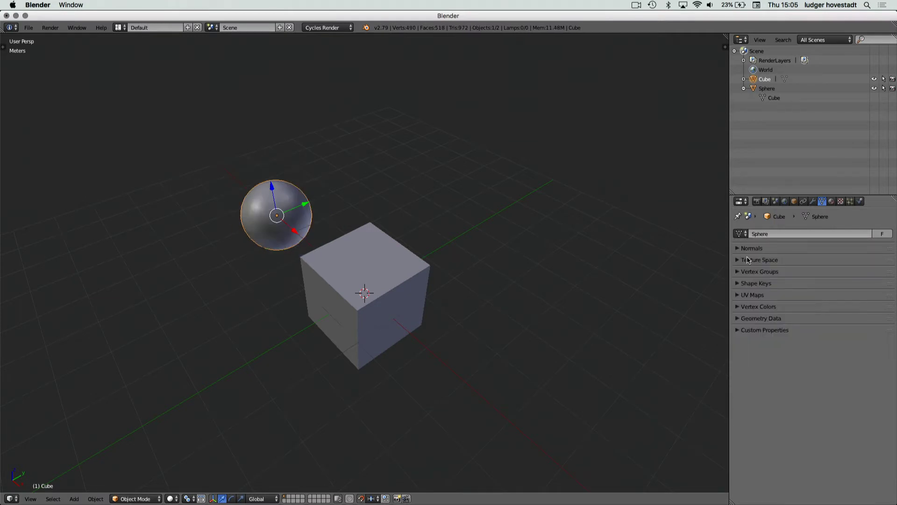
Step: Select the Sphere object and switch its mesh data to Sphere
right_click(392, 318)
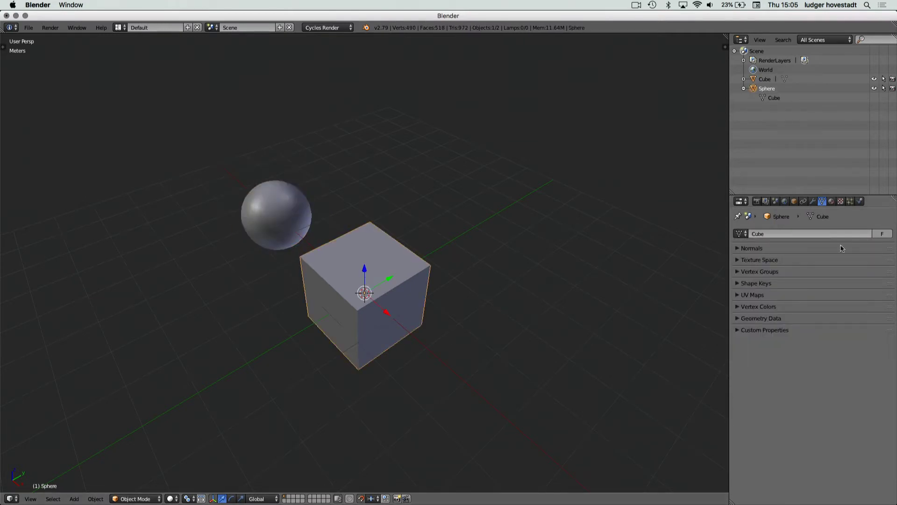
click(748, 237)
click(746, 261)
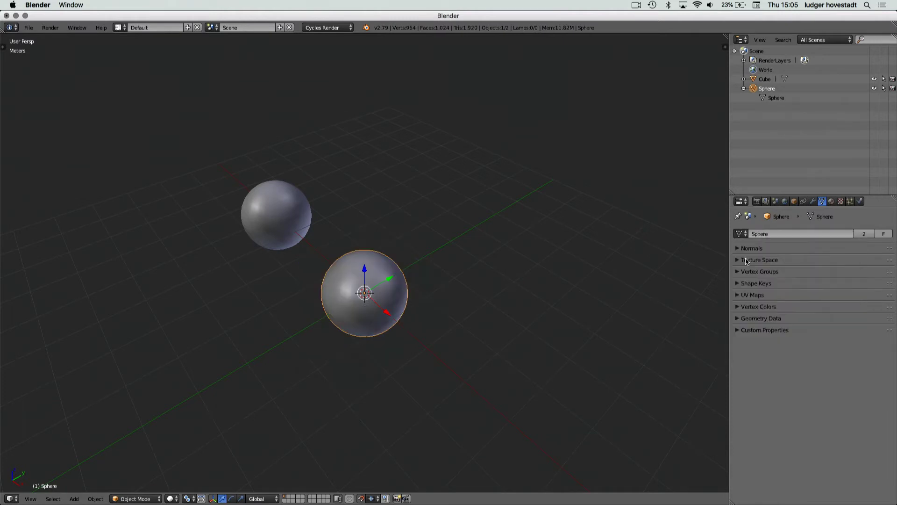
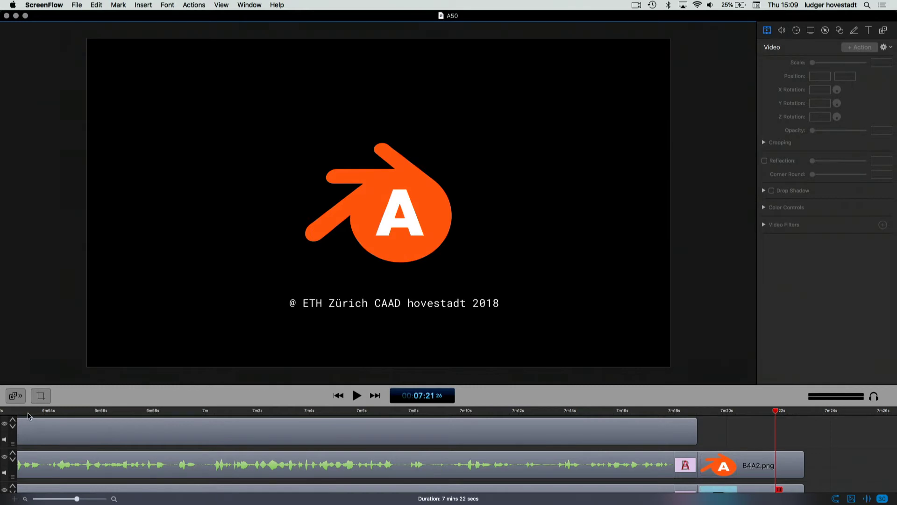
Step: Zoom the A50 project's timeline out and scrub to about 02:32 to preview the clips
key(super+minus)
drag(40, 410, 41, 416)
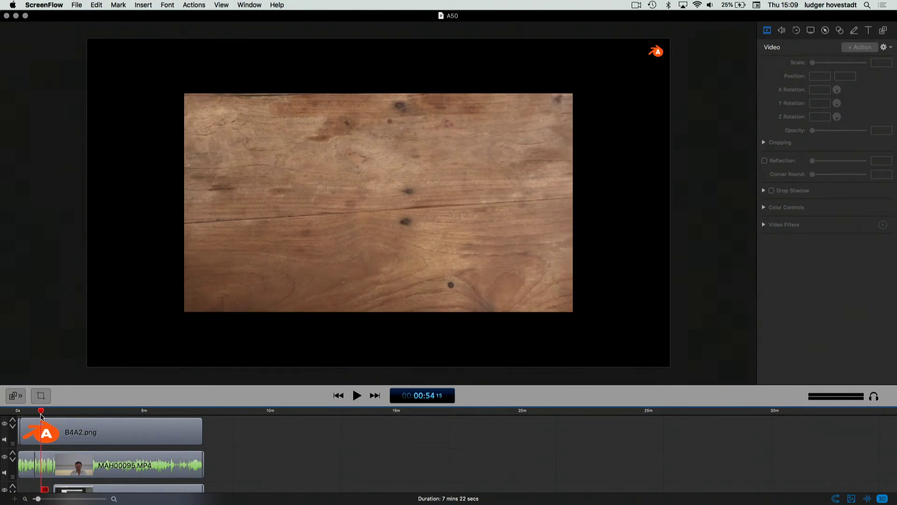
drag(42, 415, 83, 414)
Step: Switch back to Blender, put the Sphere object in Edit Mode, and deselect all its geometry
key(super+Tab)
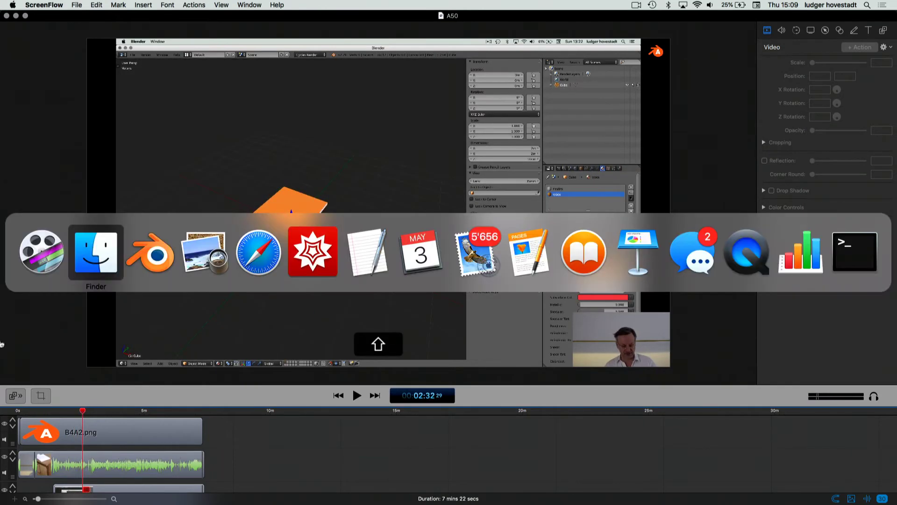
key(super+Tab)
key(super+Tab)
key(super+shift+Tab)
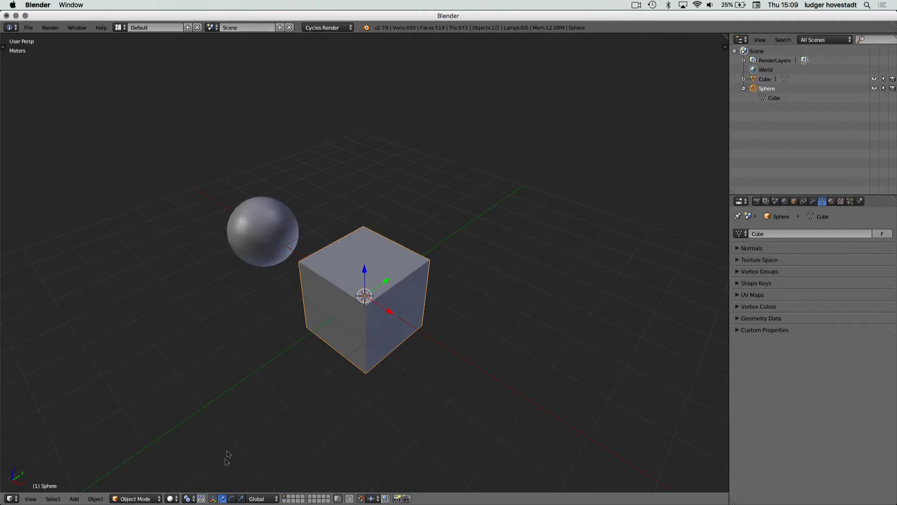
click(147, 499)
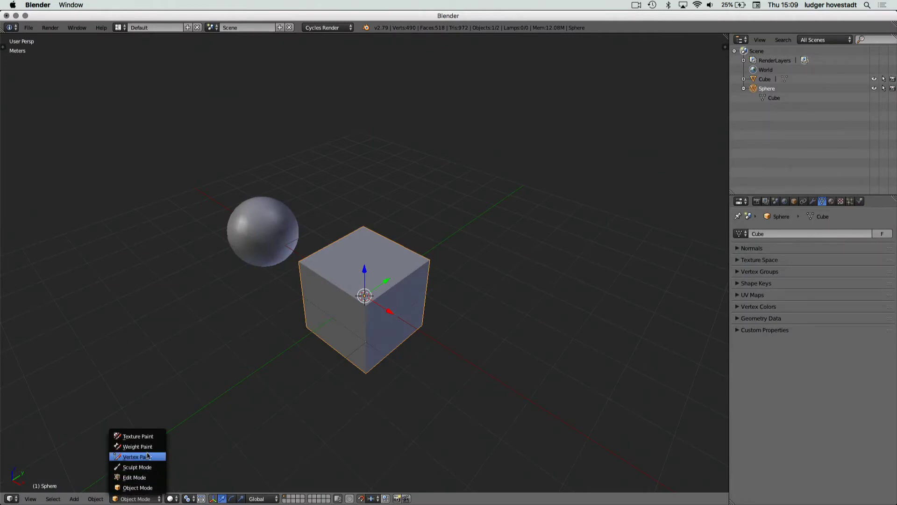
click(147, 475)
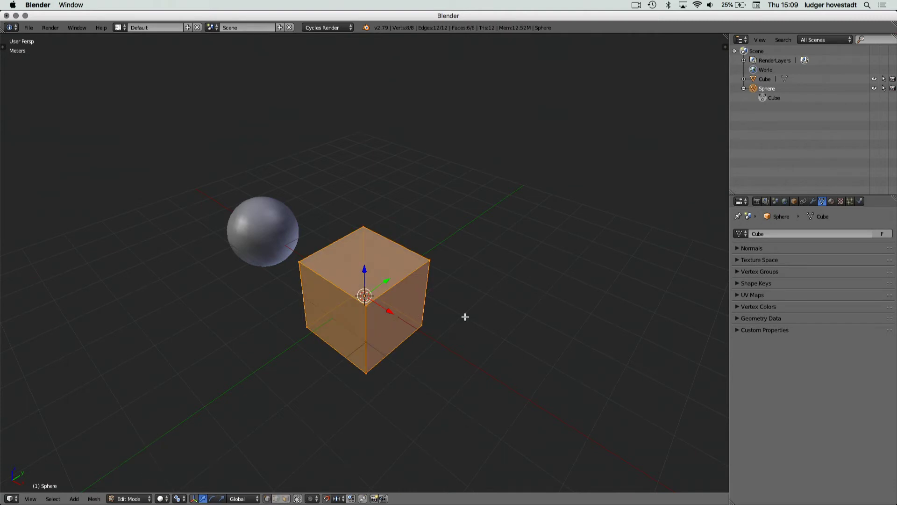
key(a)
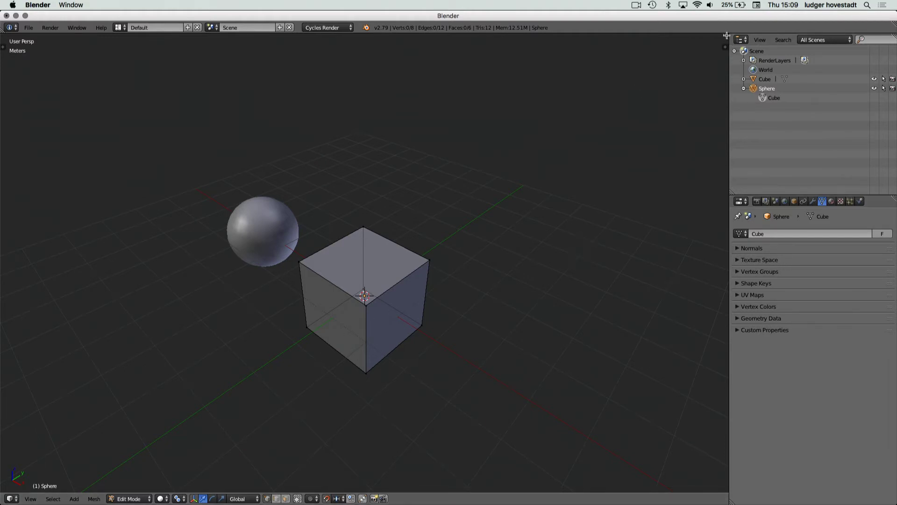
Step: Examine the Sphere object's list of available mesh data and its material settings
click(119, 499)
click(244, 436)
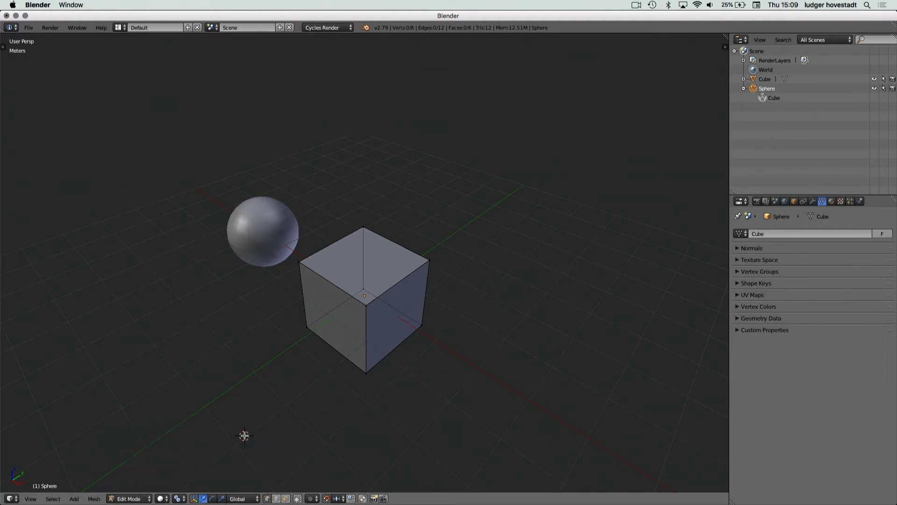
click(740, 234)
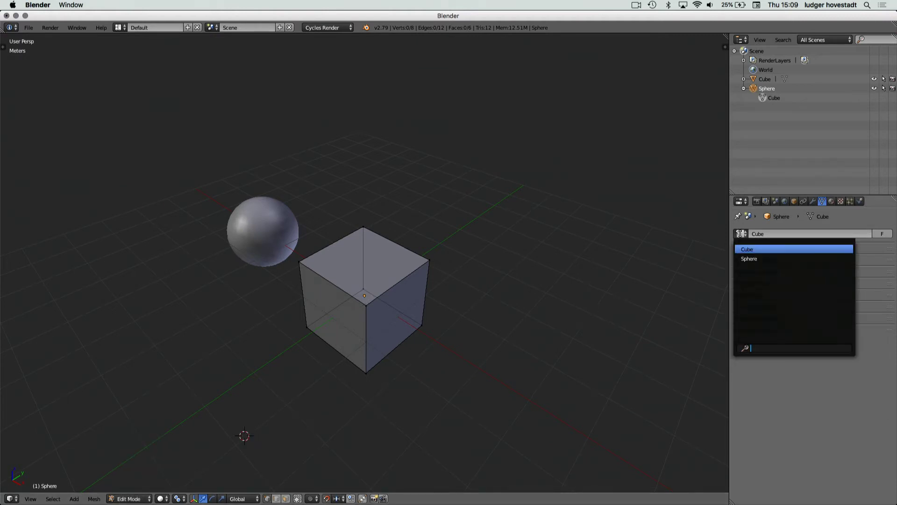
click(832, 202)
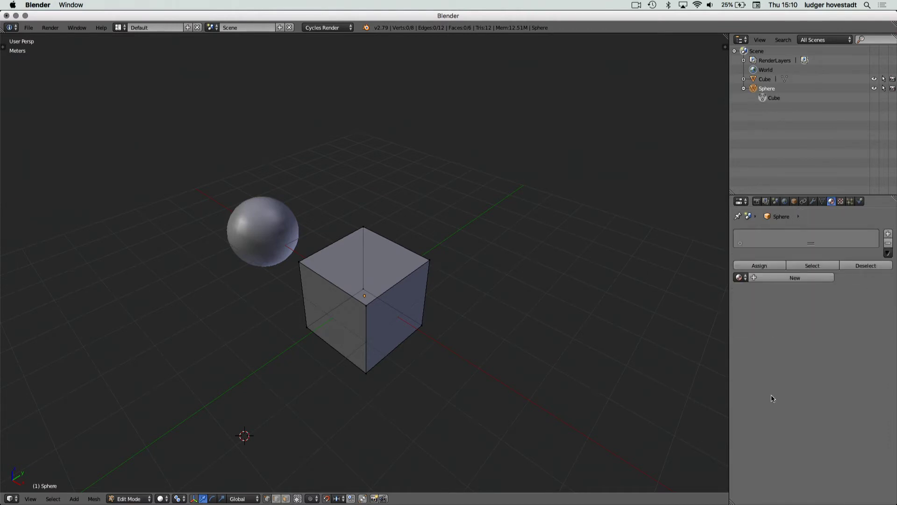
Step: Create a material for the Sphere object, name it plain white, and set its surface to Principled BSDF
click(770, 278)
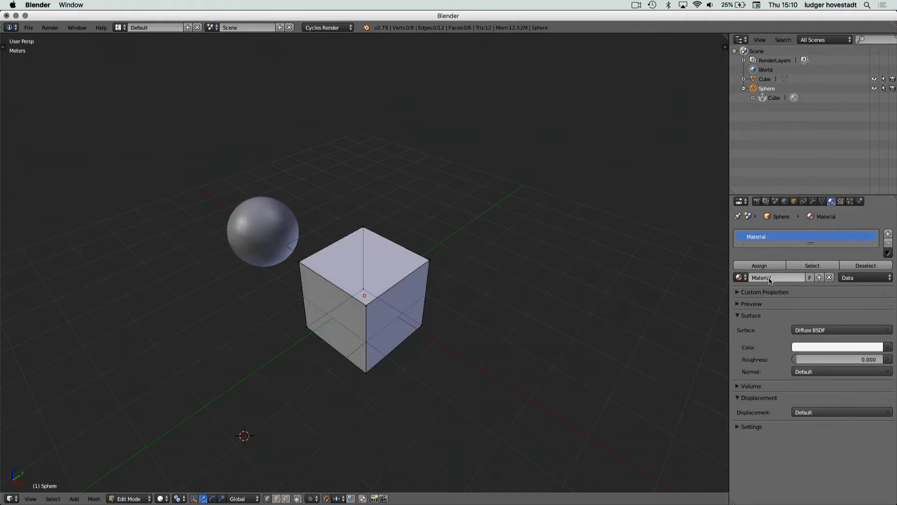
click(764, 278)
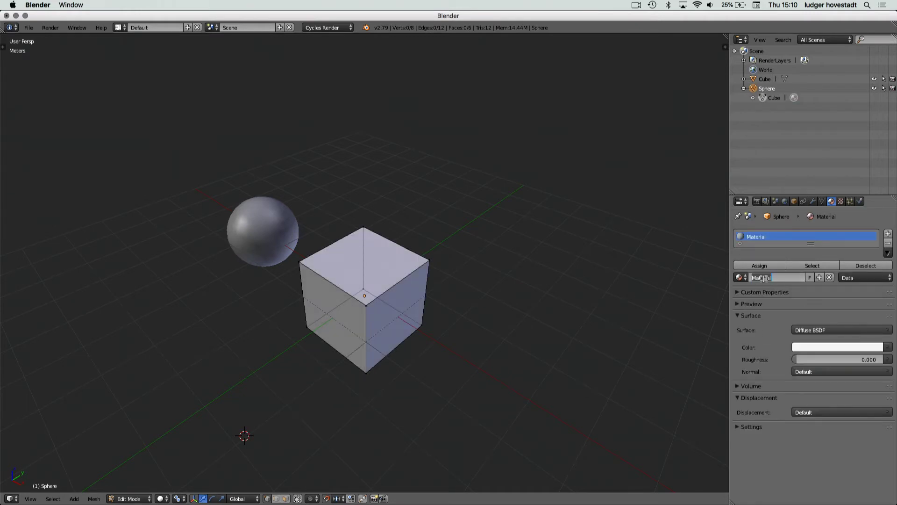
text(plain whit)
key(Return)
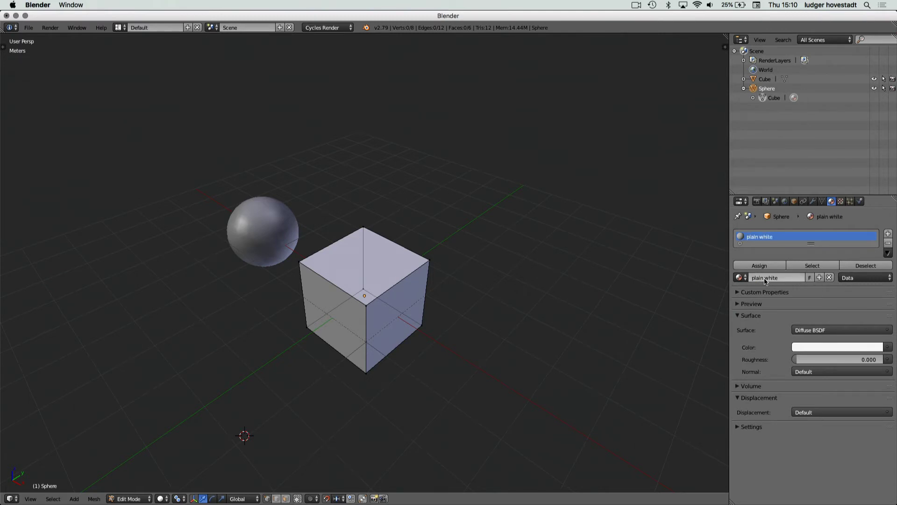
click(823, 330)
click(819, 233)
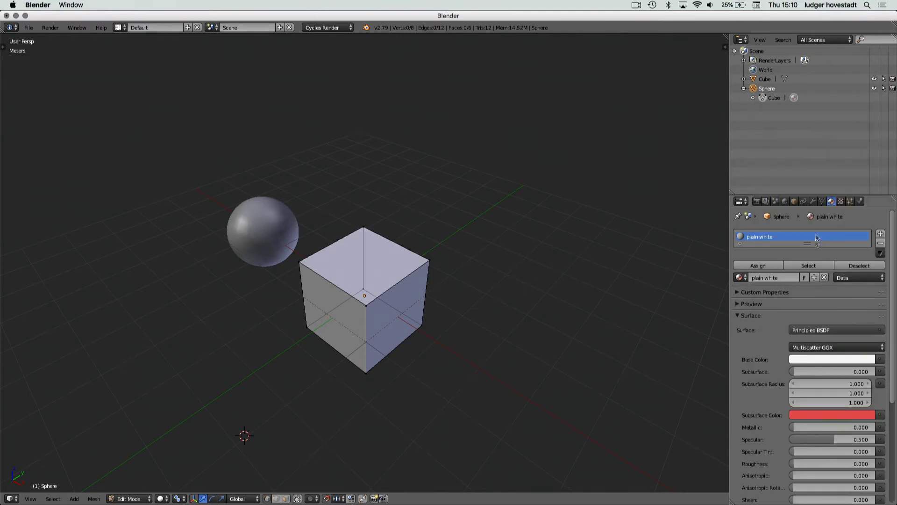
Step: Show the viewport in Rendered shading and return the Sphere object to Object Mode
click(163, 499)
click(172, 437)
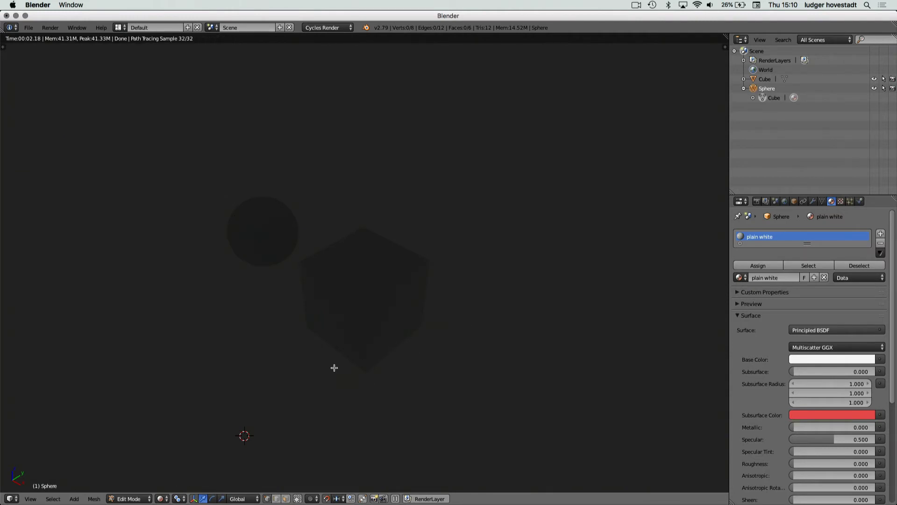
click(136, 498)
click(140, 485)
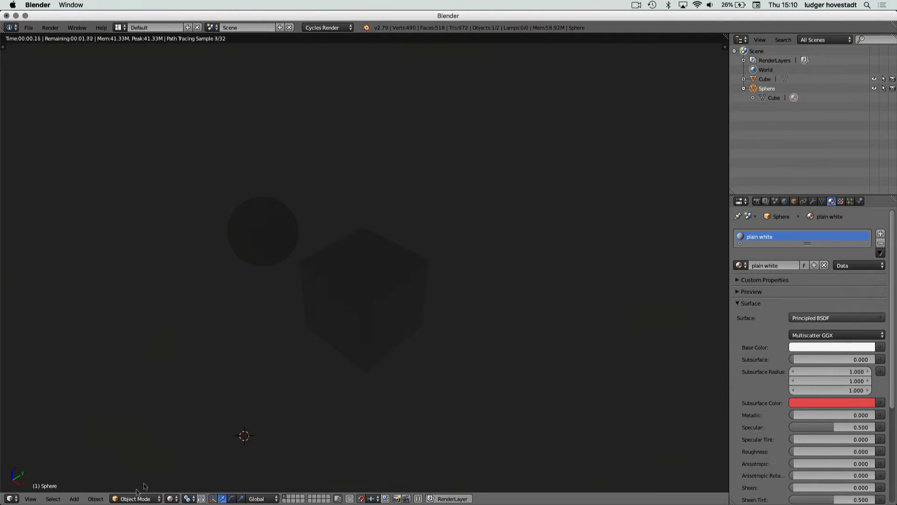
Step: Add a Sun lamp to the scene
key(shift+a)
mouse_move(473, 326)
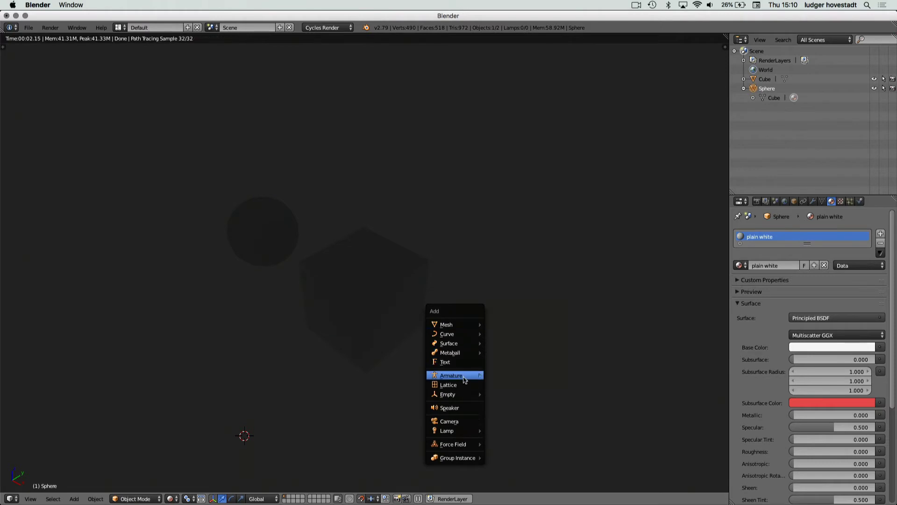
mouse_move(467, 431)
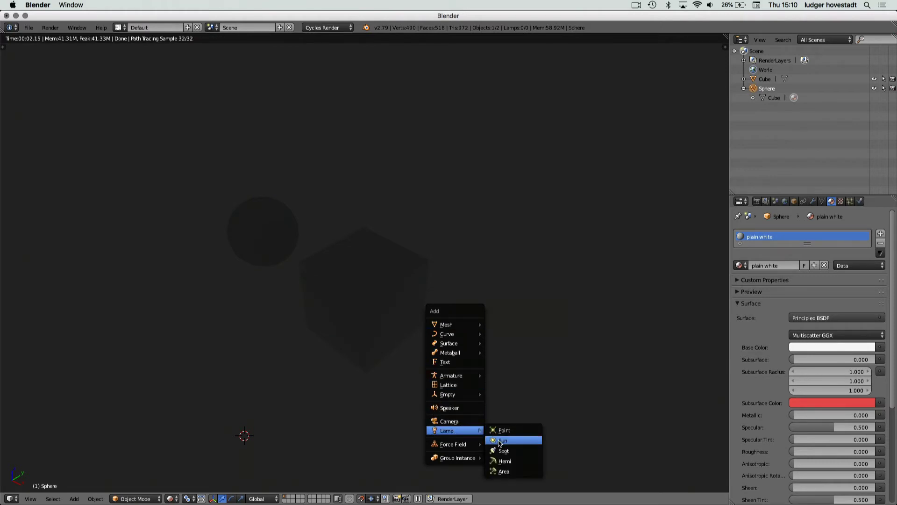
click(500, 441)
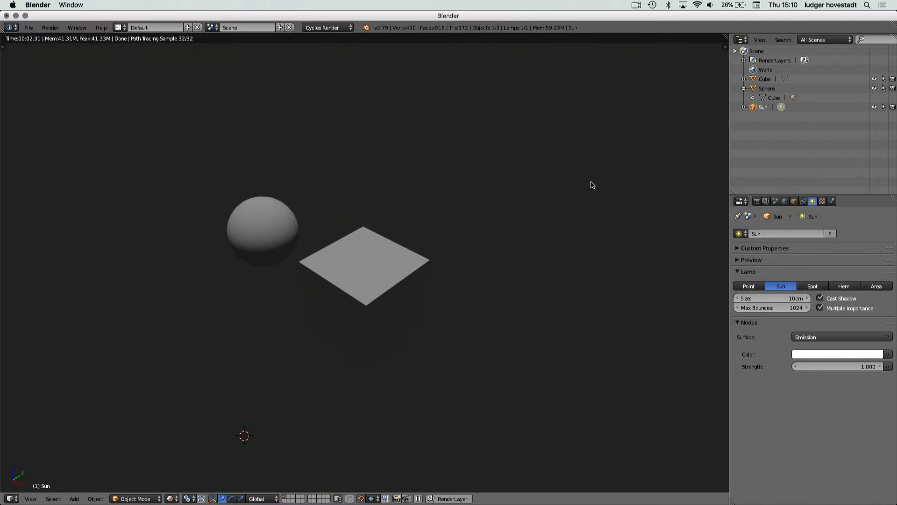
Step: Set the Sun lamp's Y and Z rotation to 45°
key(n)
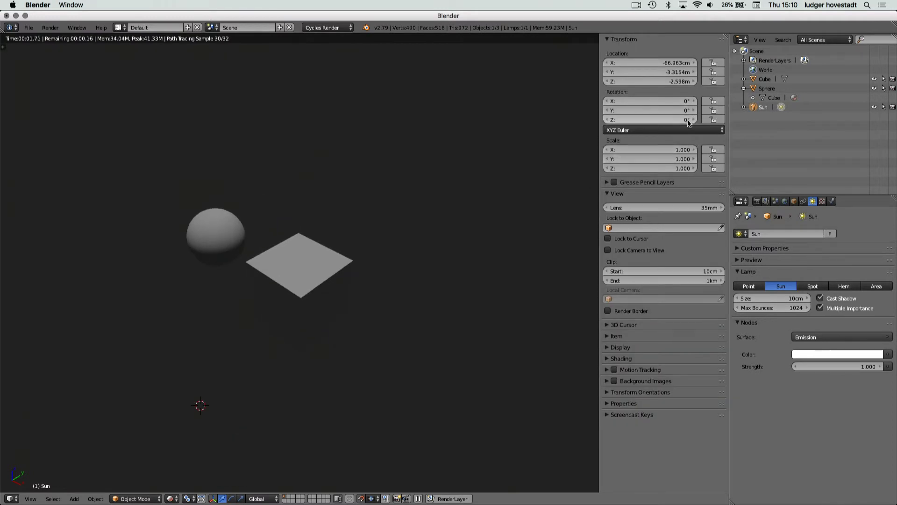
drag(689, 123, 687, 114)
text(45)
key(Return)
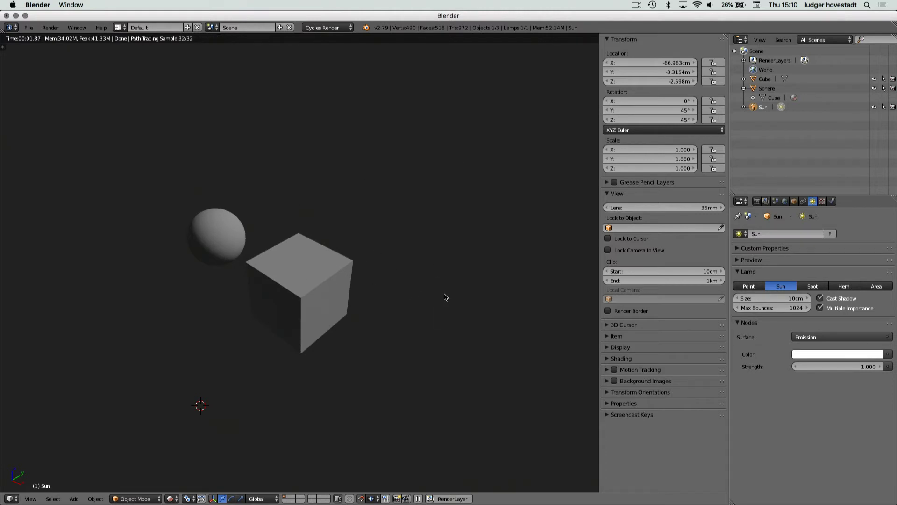
Step: Select the cube-shaped Sphere object, review its mesh data, and enlarge its material slot list
right_click(301, 273)
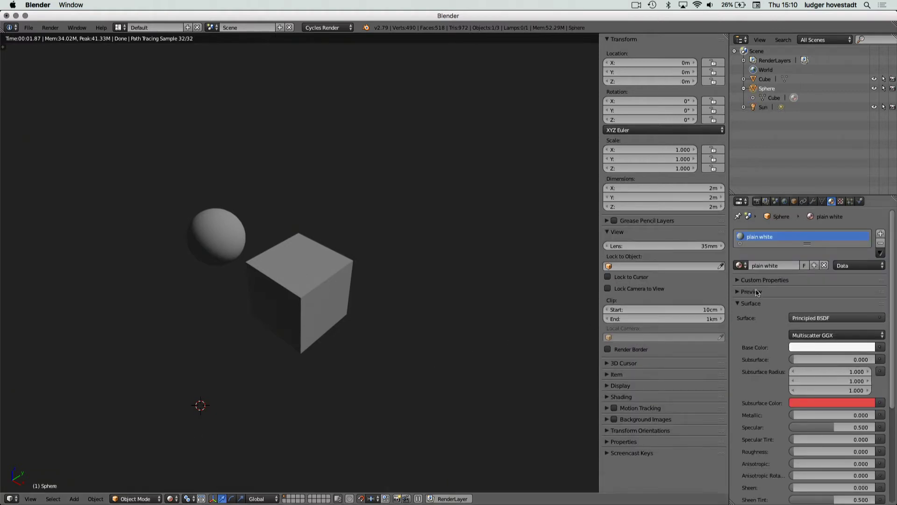
click(822, 201)
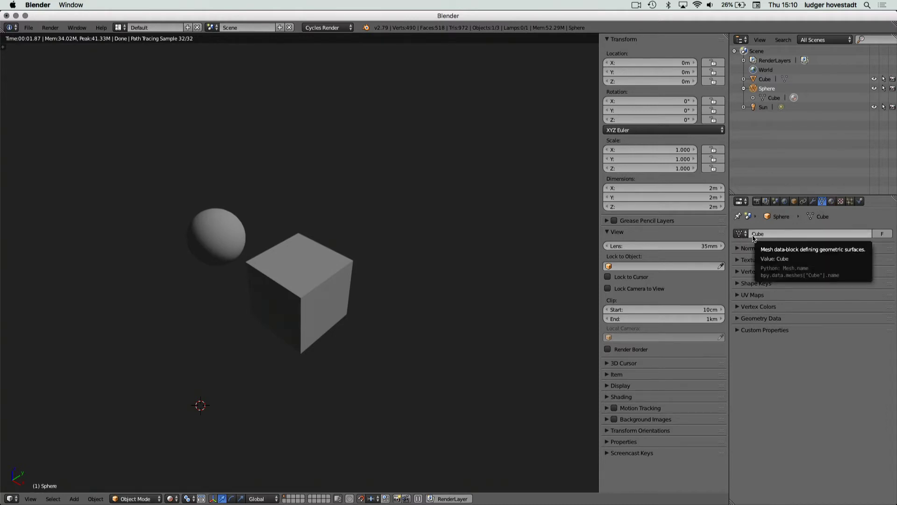
click(832, 202)
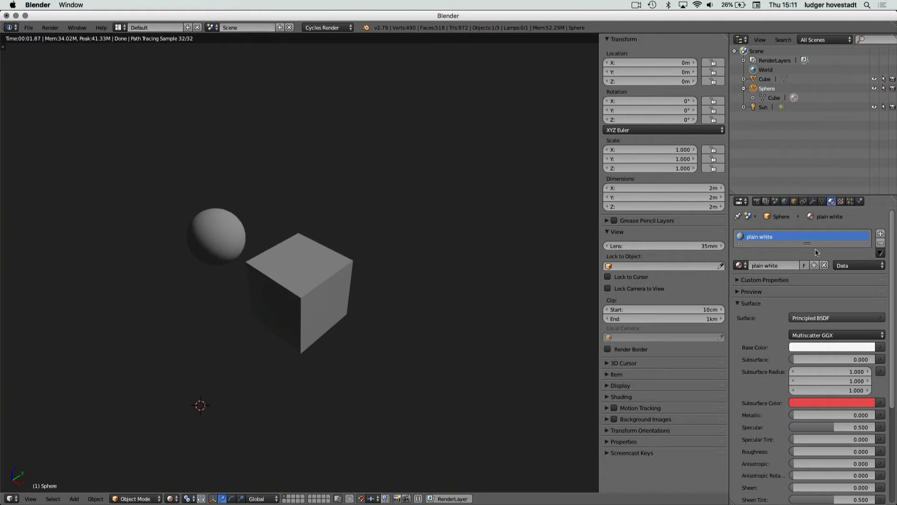
drag(806, 245, 806, 272)
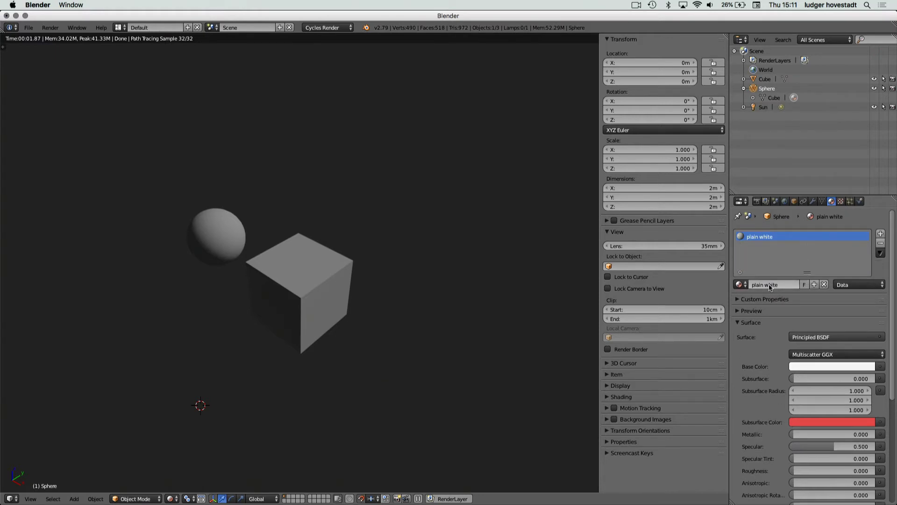
Step: Put the Sphere object in Edit Mode and switch the viewport shading to Texture
click(135, 499)
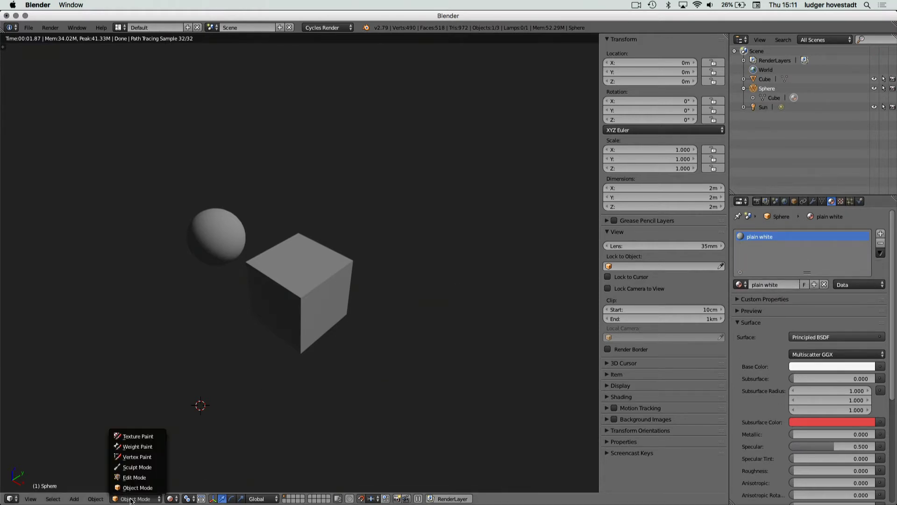
click(135, 478)
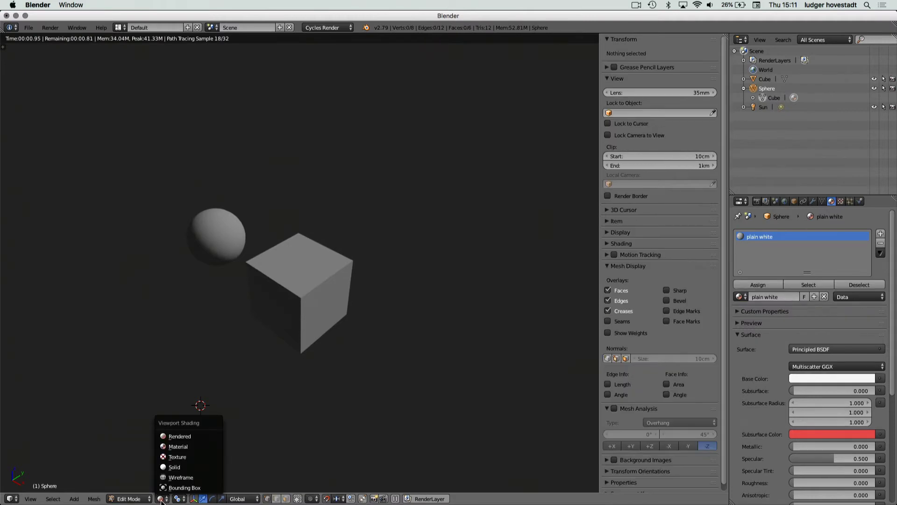
click(162, 498)
click(171, 457)
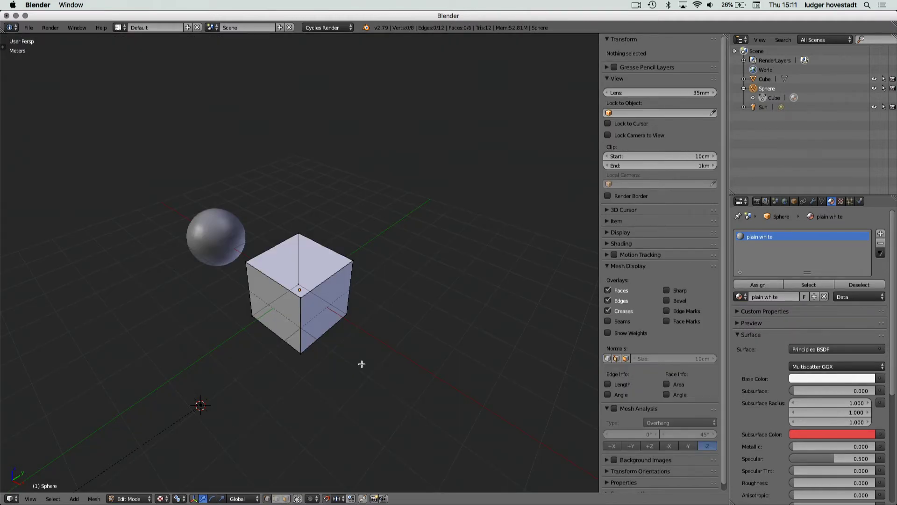
Step: Add a second material slot with a new Principled BSDF material named wood
click(879, 235)
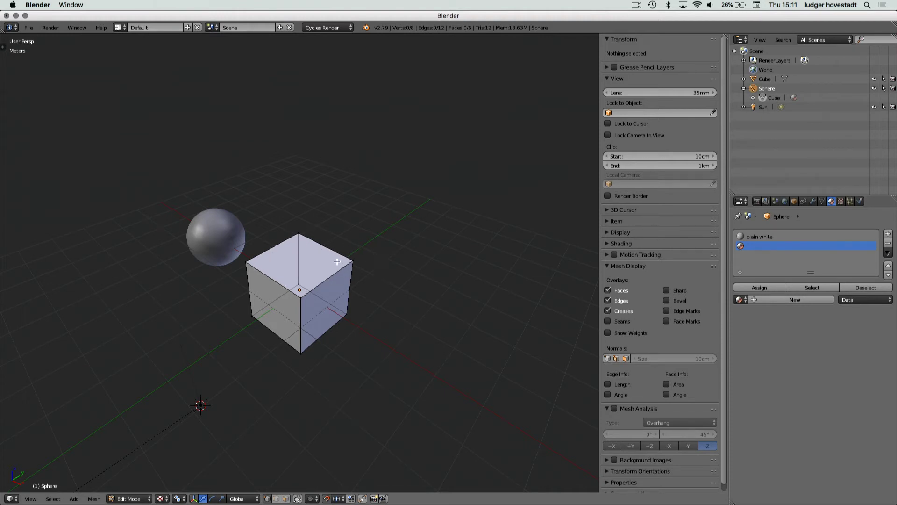
click(782, 301)
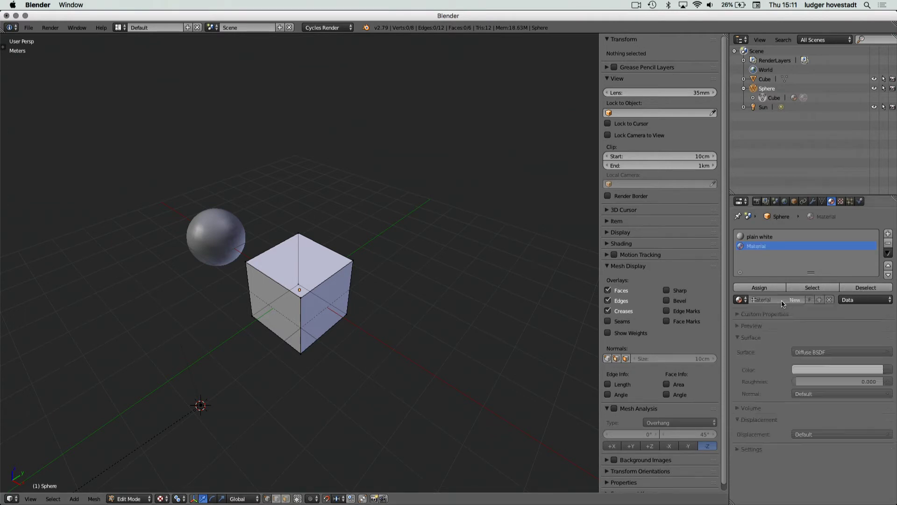
click(818, 352)
click(813, 257)
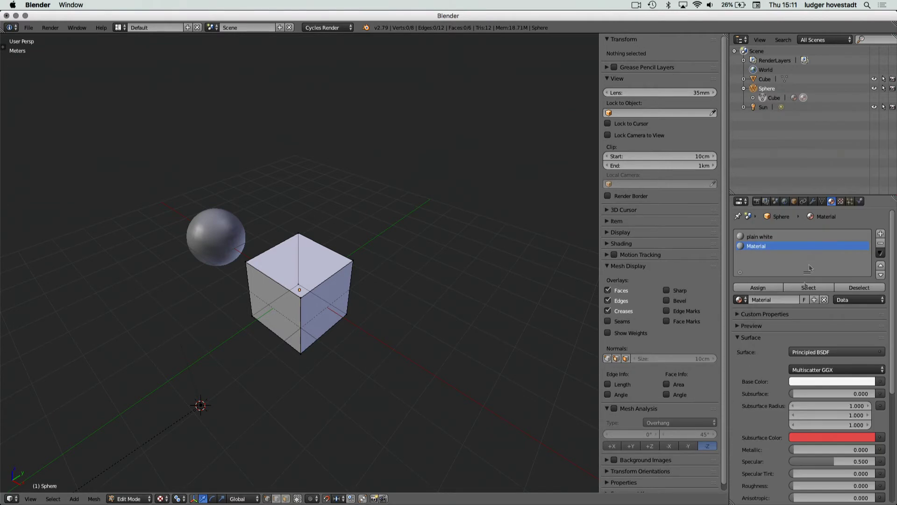
click(764, 299)
text(wood)
key(Return)
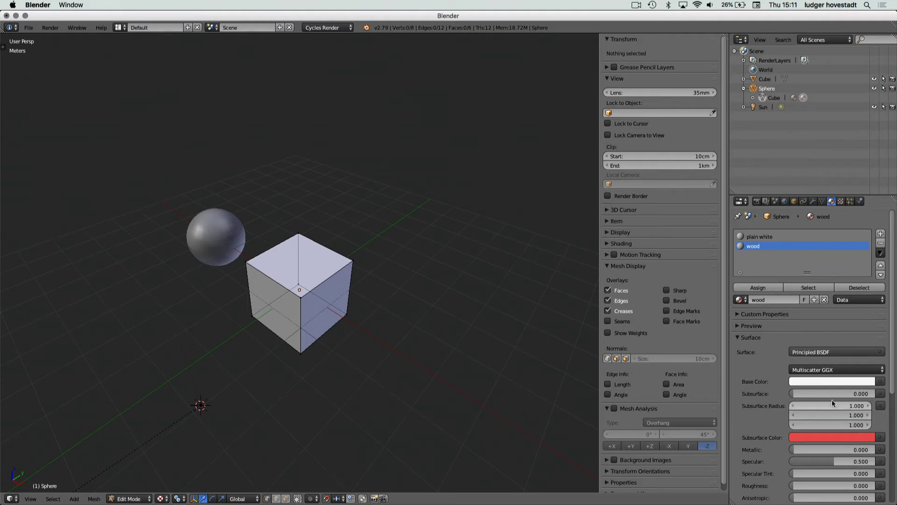
Step: Set wood's base color to a yellow of about R 0.800, G 0.611, B 0.158, and switch the viewport to Material shading
click(811, 382)
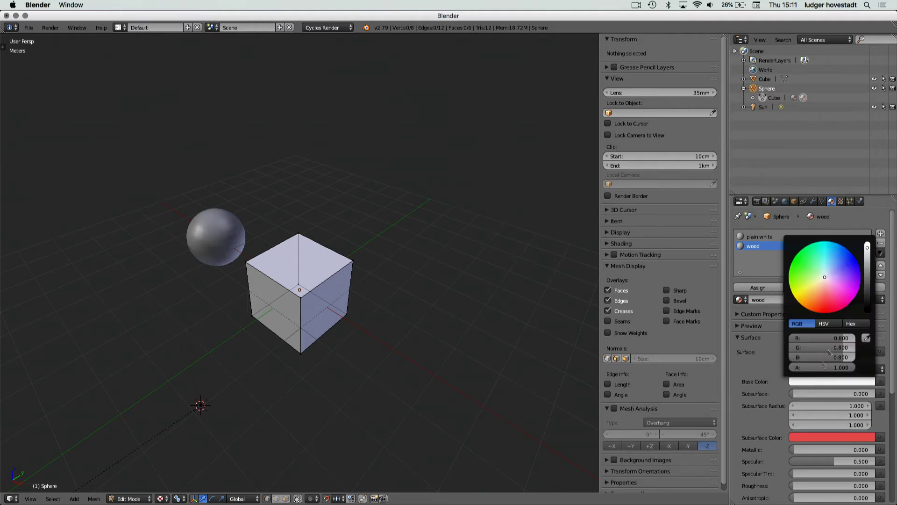
drag(817, 297, 811, 290)
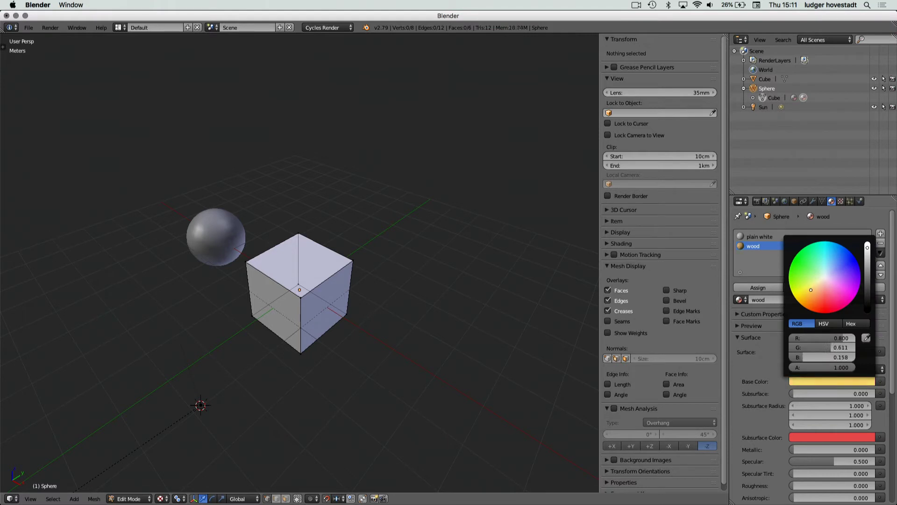
click(461, 316)
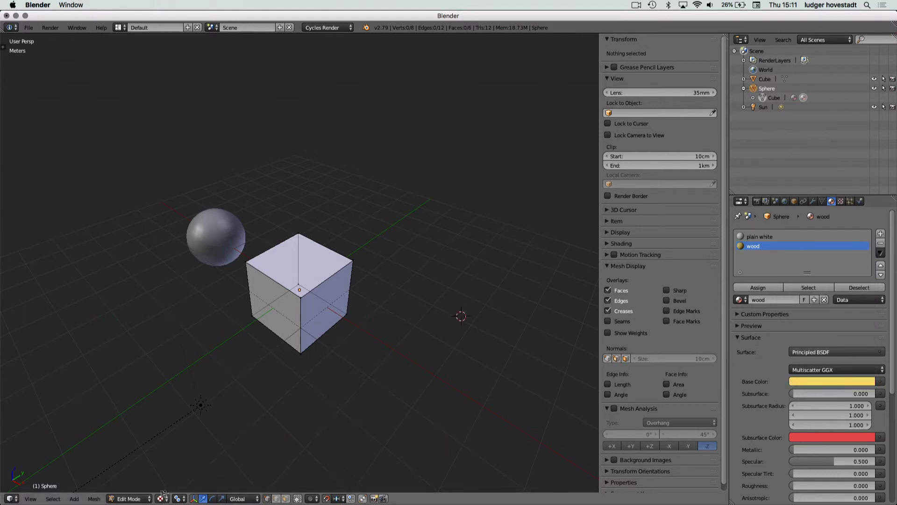
click(163, 499)
click(178, 447)
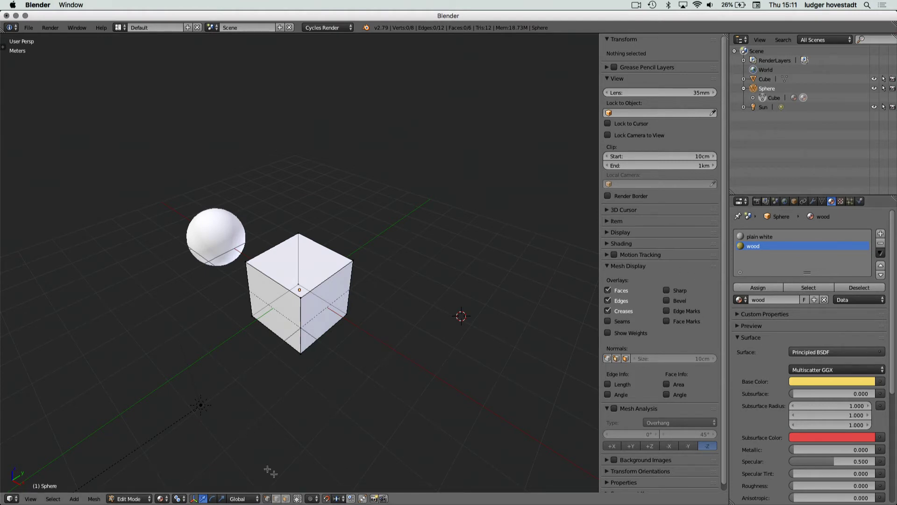
Step: Using face selection, assign the wood material to the cube's top face
click(286, 498)
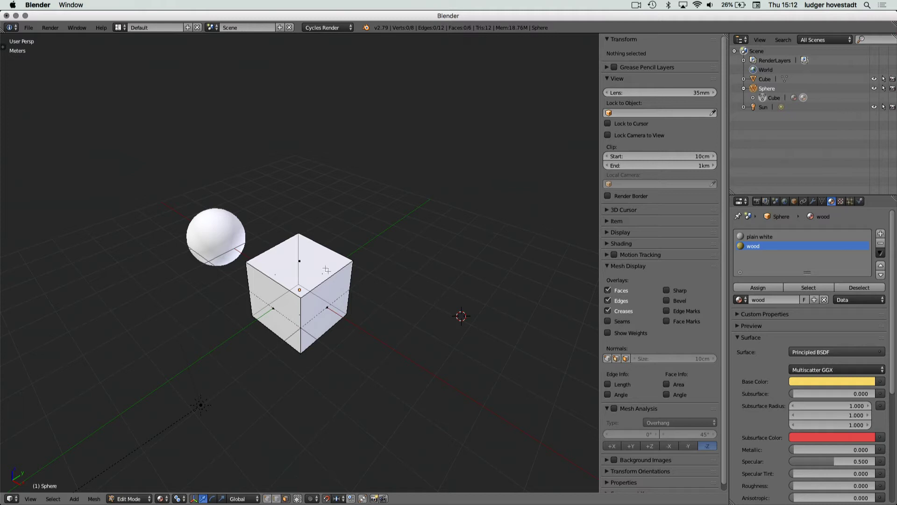
right_click(300, 263)
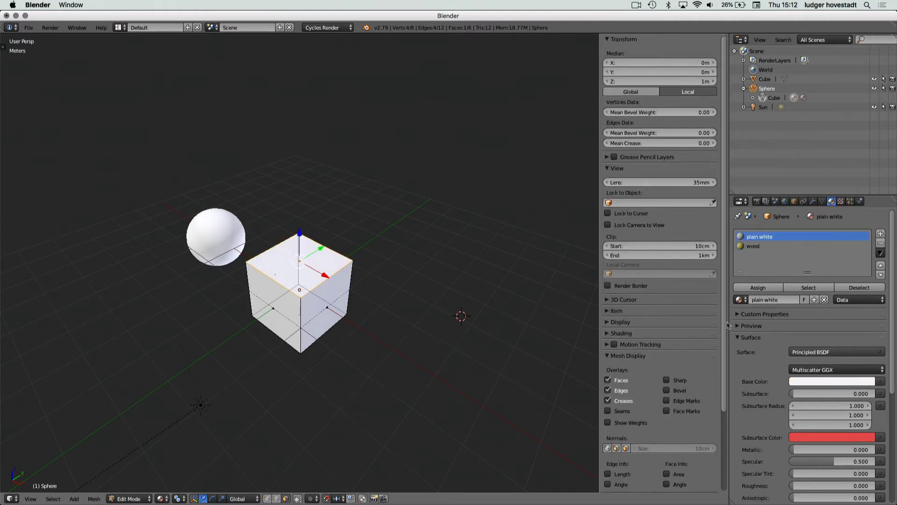
click(761, 246)
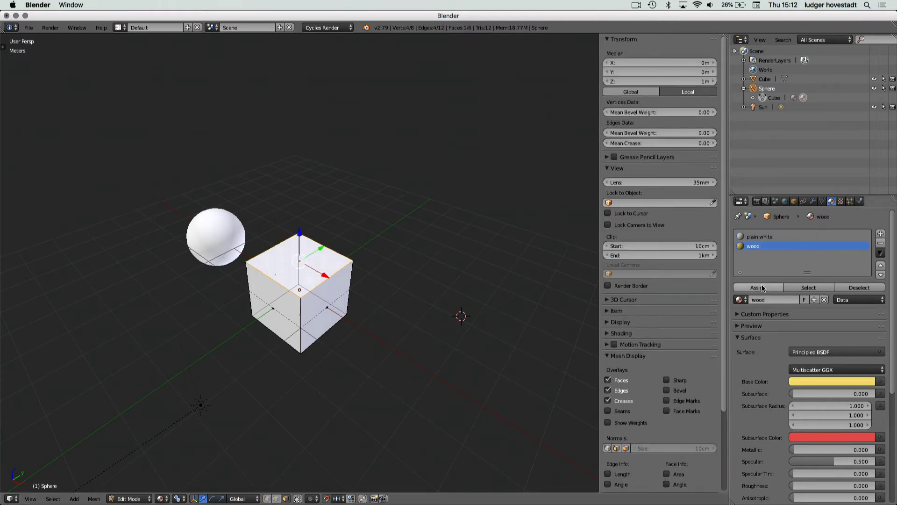
click(762, 288)
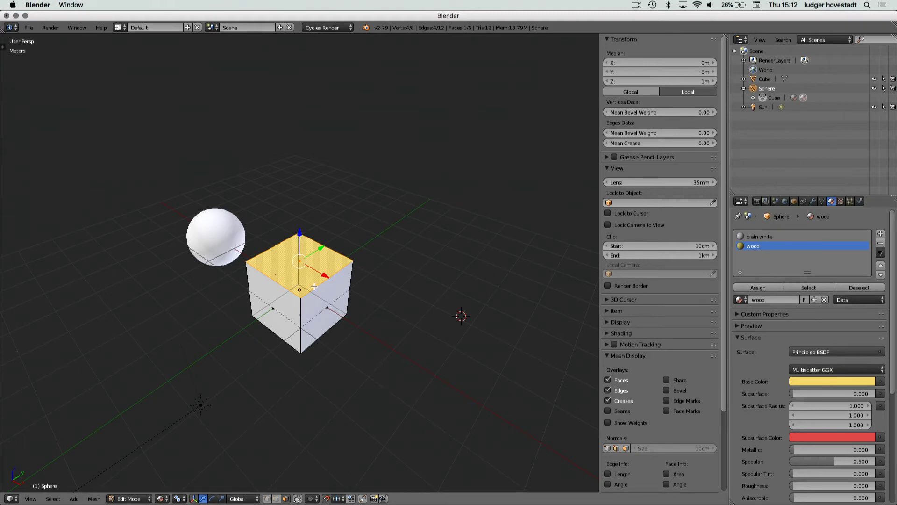
Step: Select the cube's side face facing positive Y and assign the plain white material to it
scroll(304, 266, right, 10)
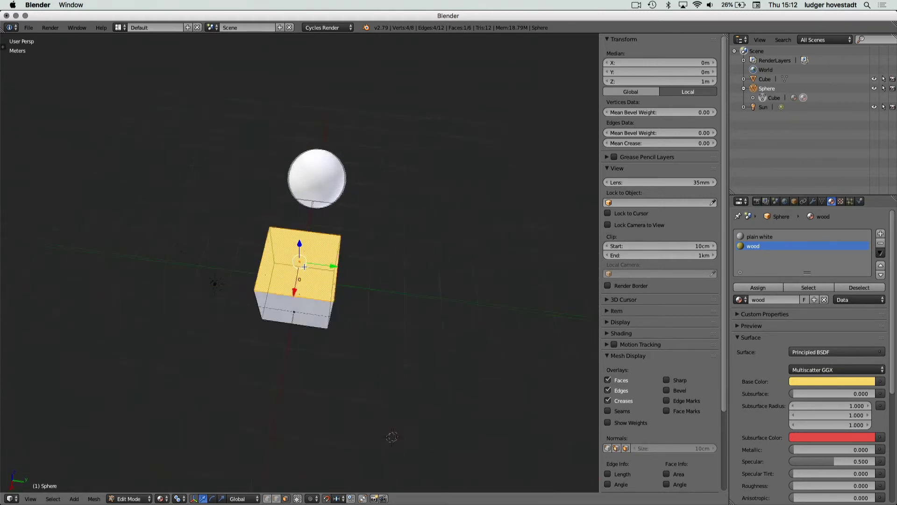
scroll(304, 266, right, 10)
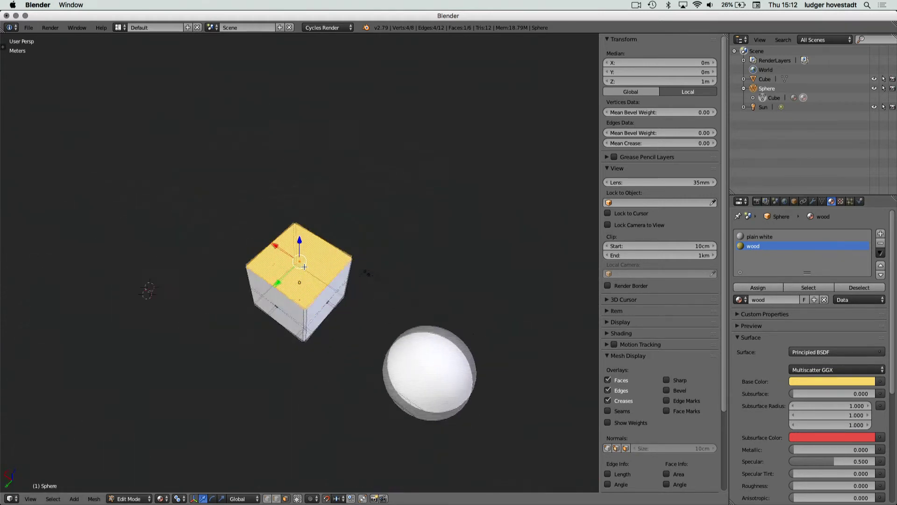
scroll(304, 266, right, 5)
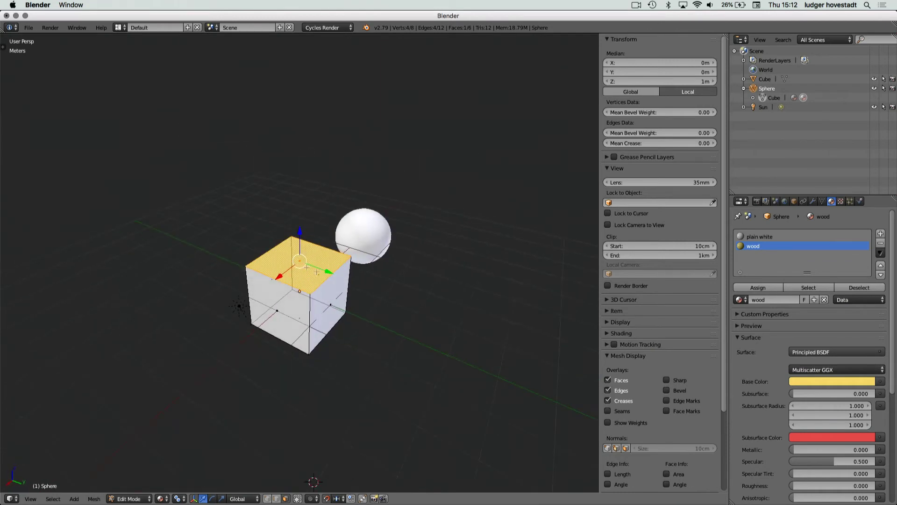
right_click(331, 307)
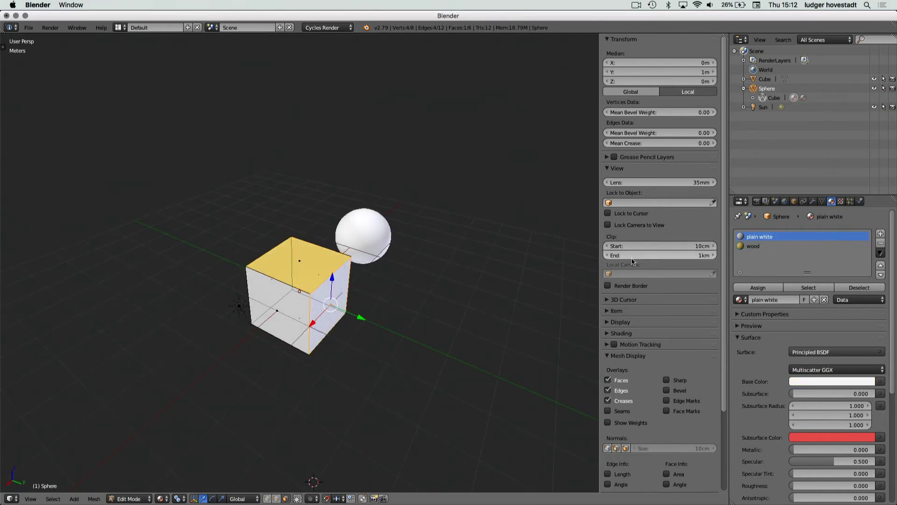
click(756, 291)
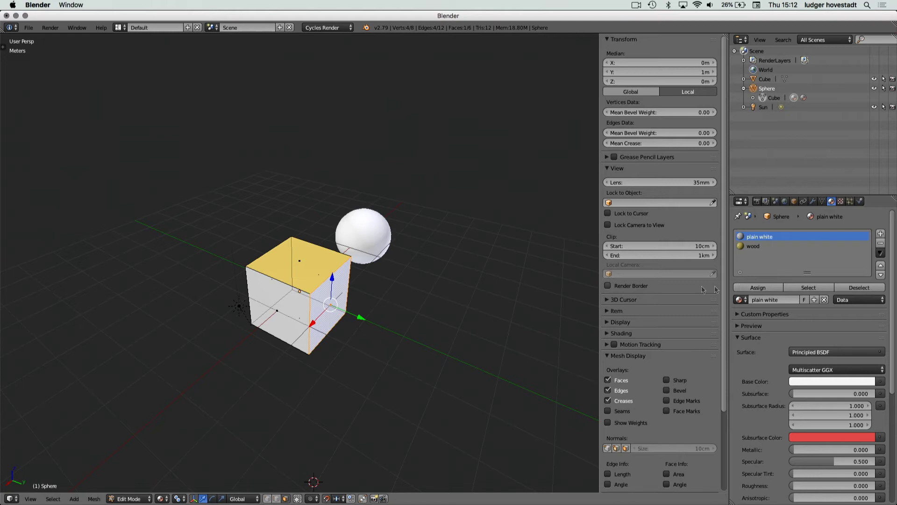
Step: Assign the wood material to the cube's positive-Y side face, and reassign plain white to the same face
click(761, 289)
click(761, 246)
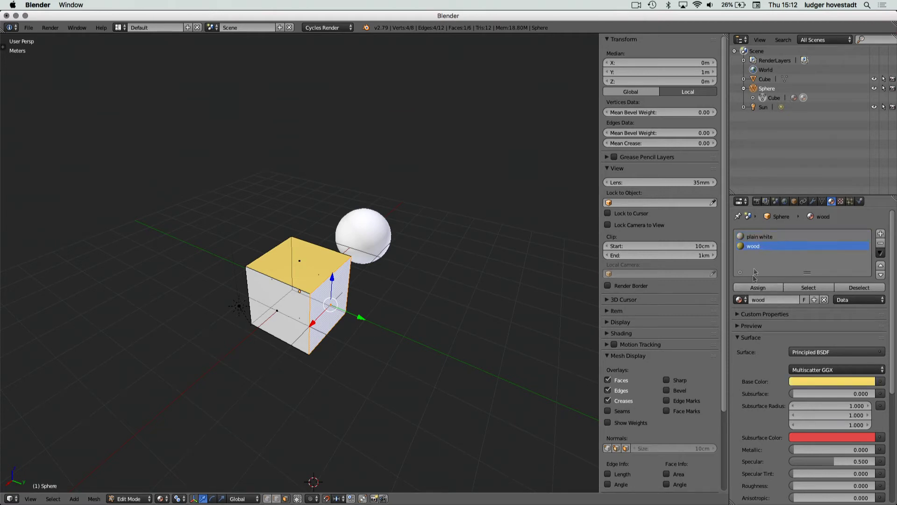
click(754, 289)
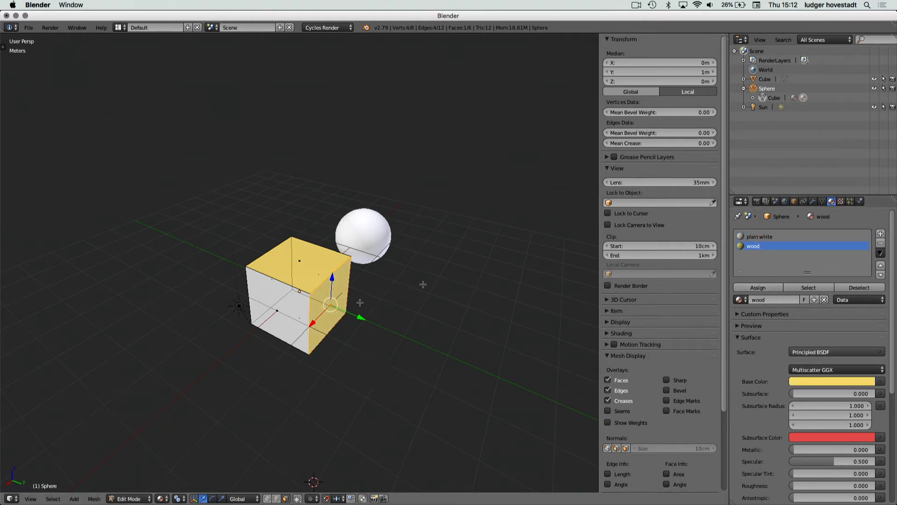
click(758, 238)
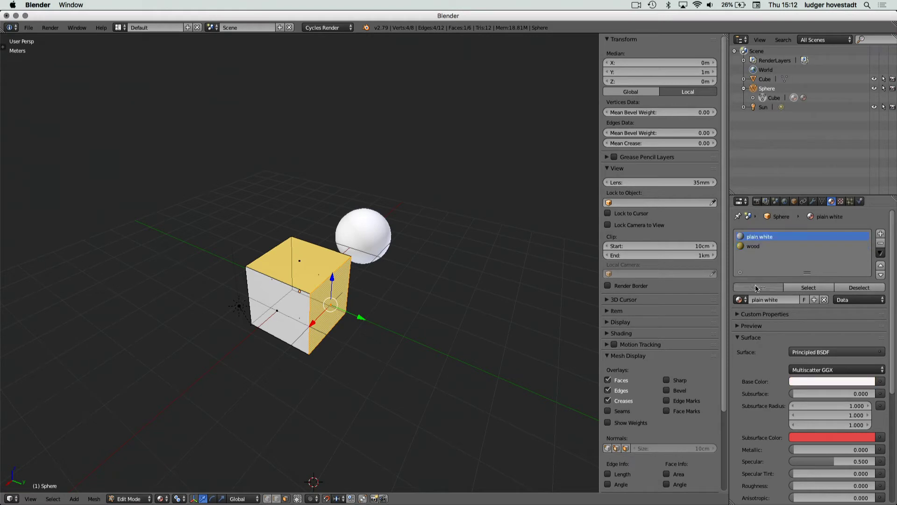
click(755, 287)
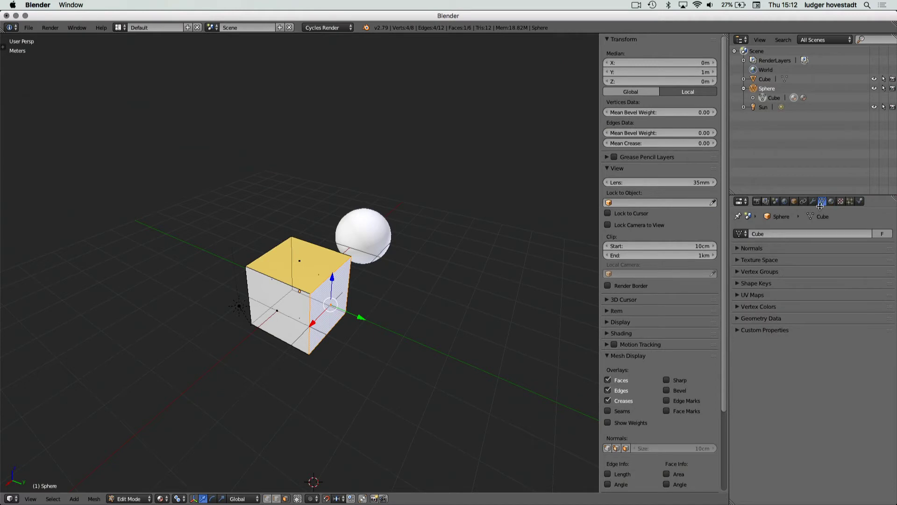
Step: Assign the wood material to the selected side face from the material slots, and undo the assignment
click(832, 202)
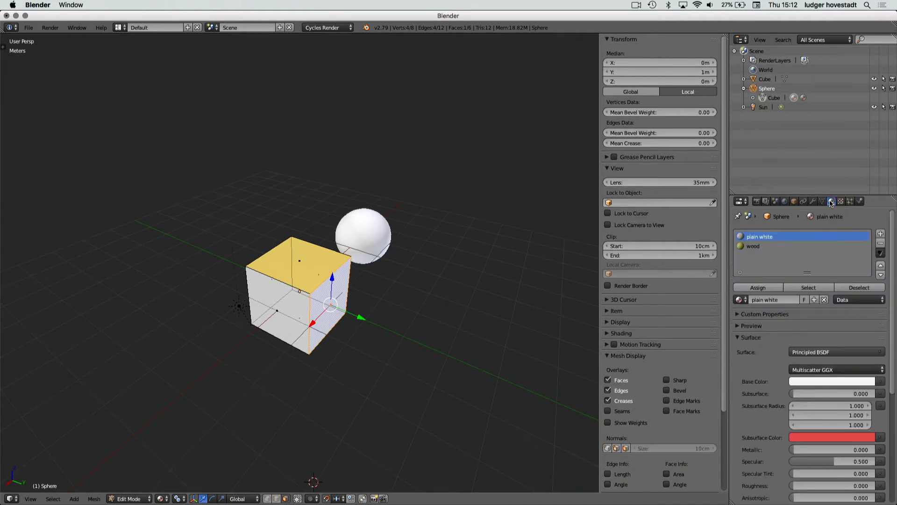
click(750, 248)
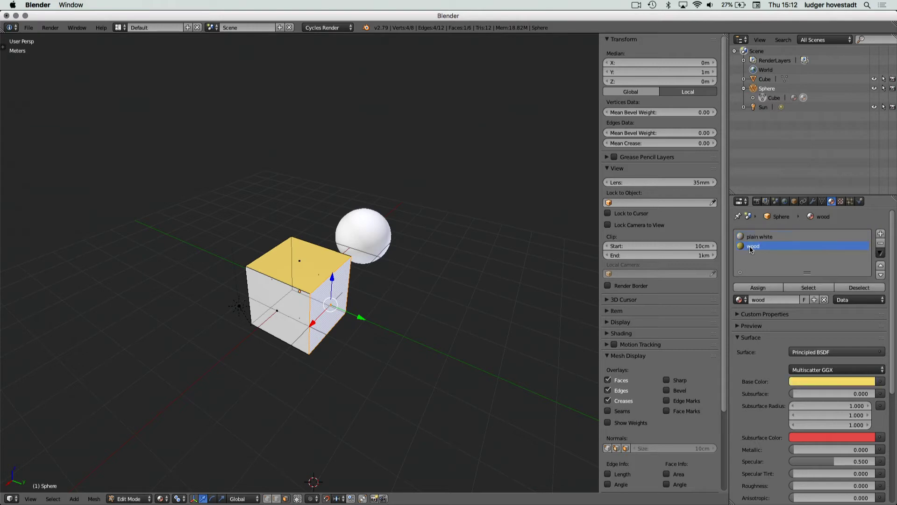
click(769, 289)
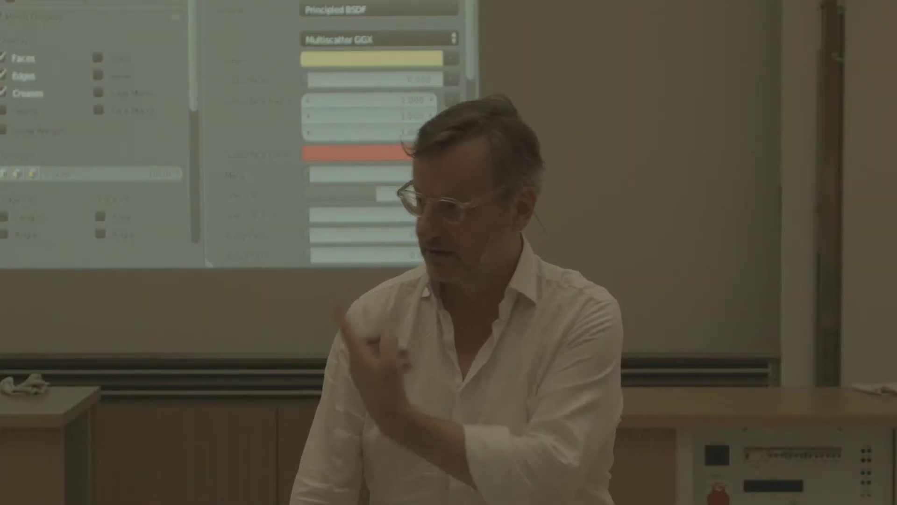
key(ctrl+z)
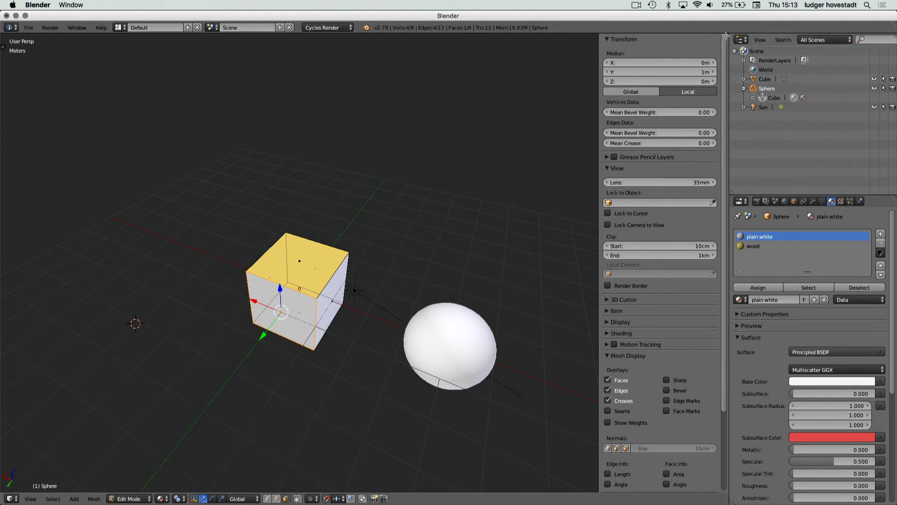
Step: Split the 3D viewport into two stacked areas, and make the upper one a slightly taller UV/Image Editor
drag(726, 36, 509, 191)
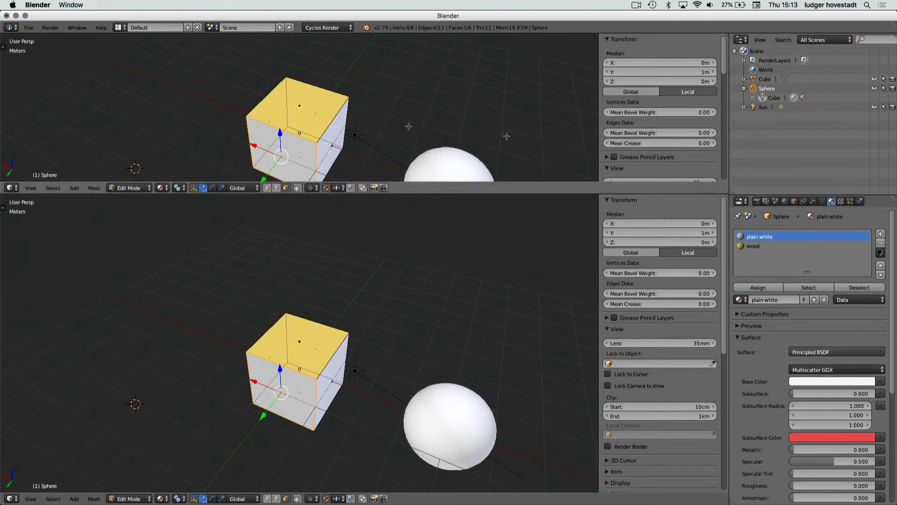
click(10, 188)
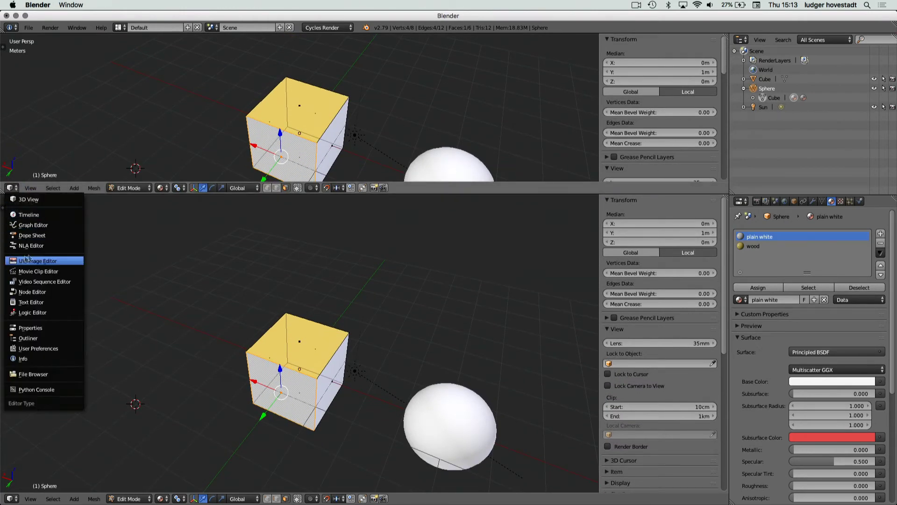
click(42, 261)
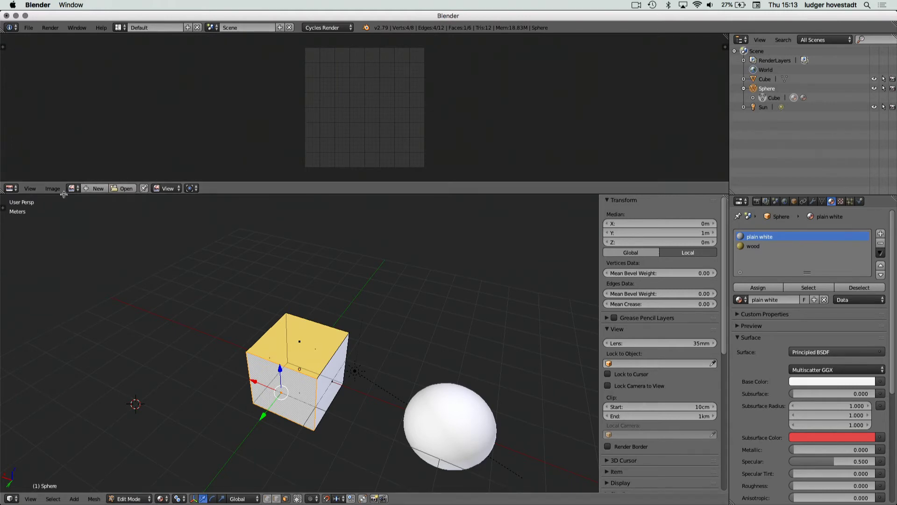
drag(64, 195, 64, 224)
Step: Open the image DSC_9133.JPG from the blender tutorial folder videos/A50 applying images to models - textures in the UV/Image Editor
click(124, 220)
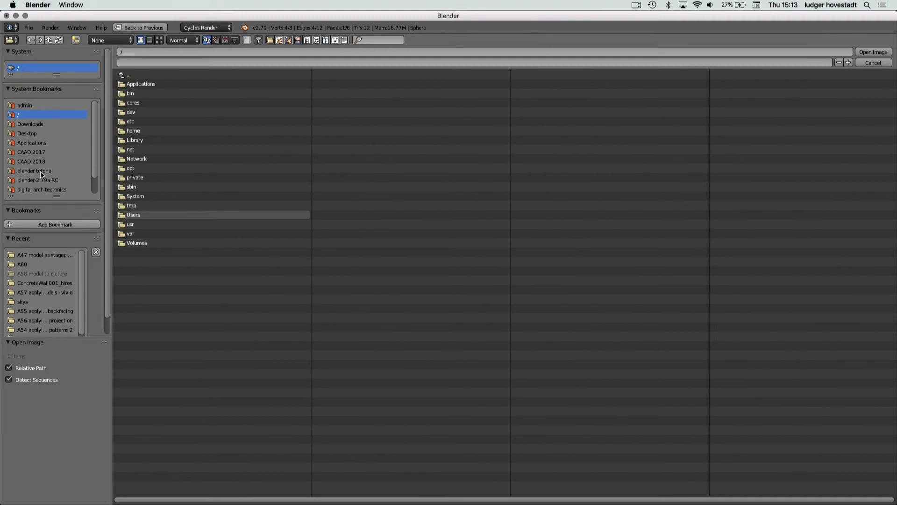
click(42, 172)
click(126, 94)
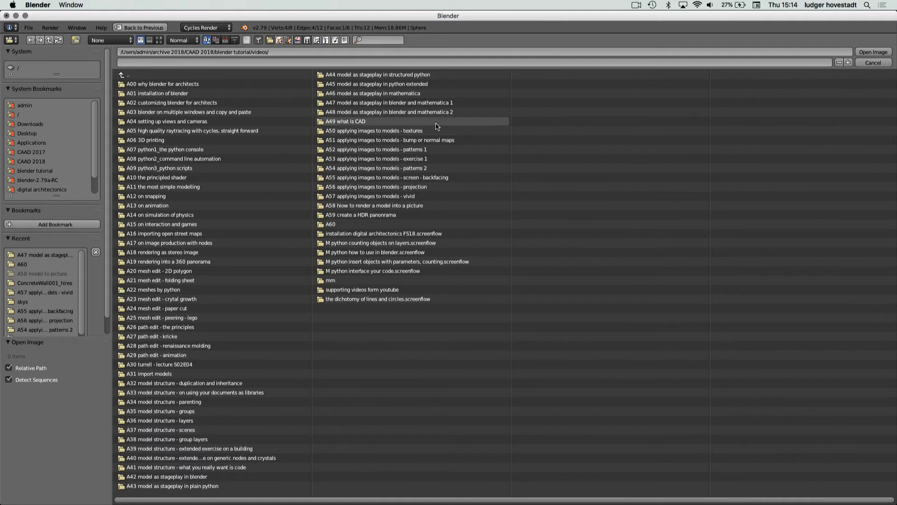
click(417, 130)
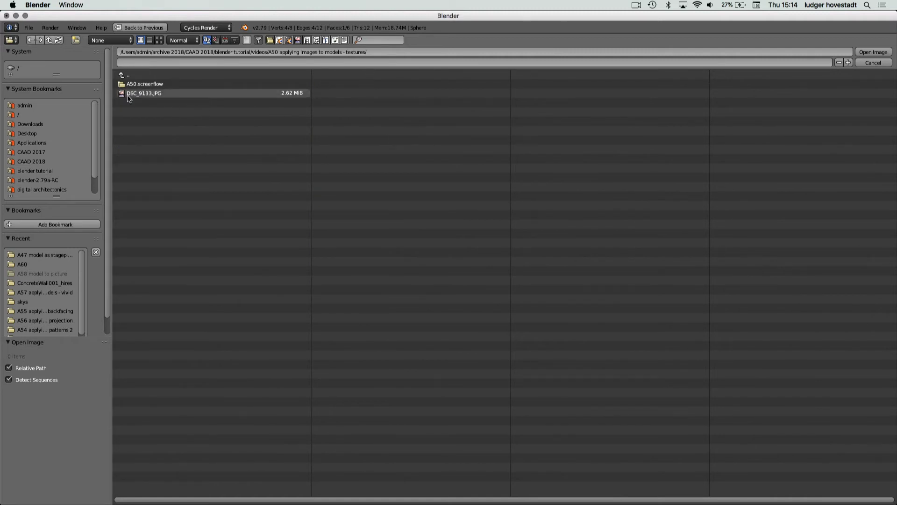
click(123, 95)
click(160, 41)
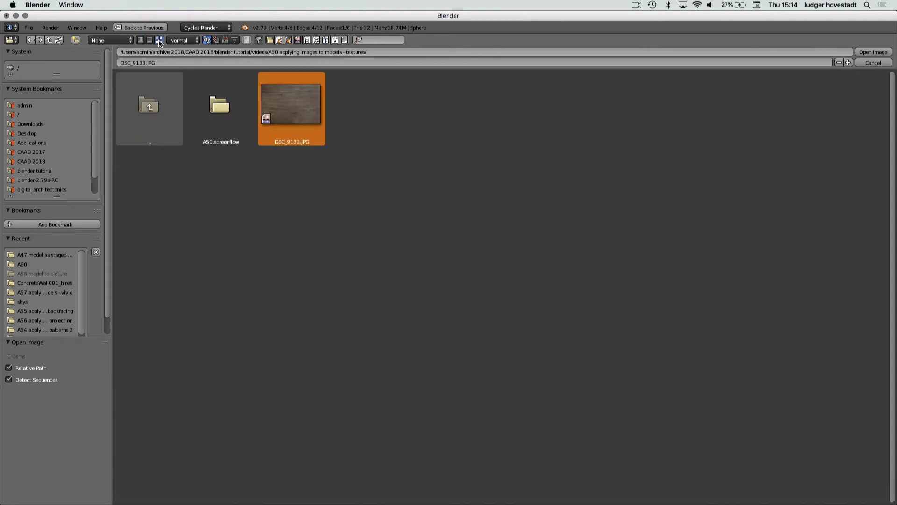
double_click(295, 117)
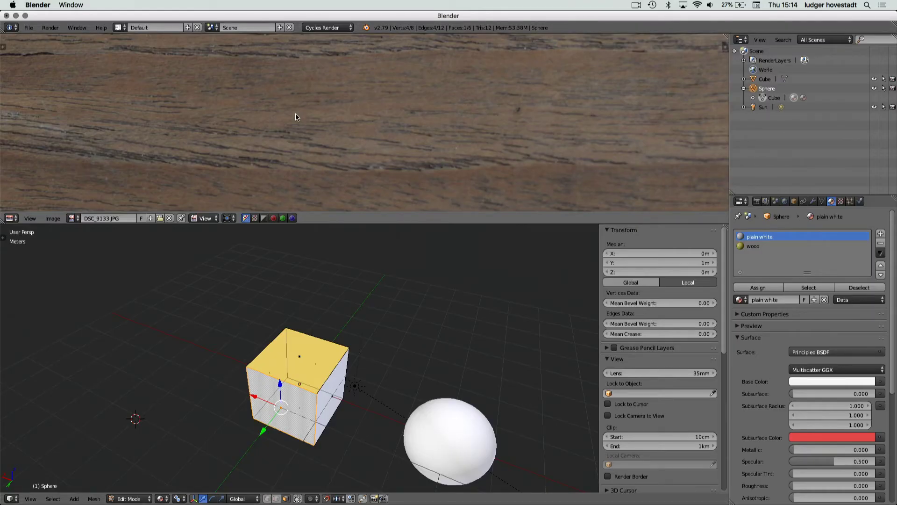
key(Home)
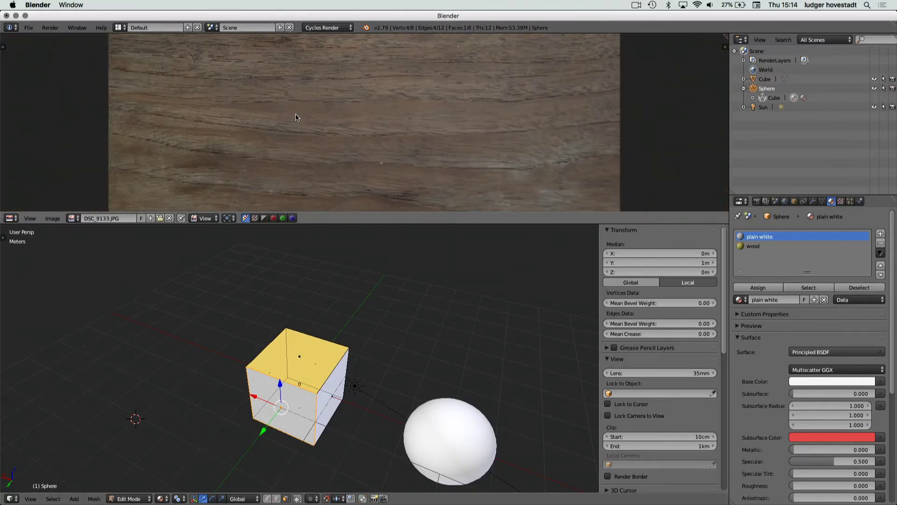
scroll(296, 117, down, 2)
scroll(299, 116, up, 2)
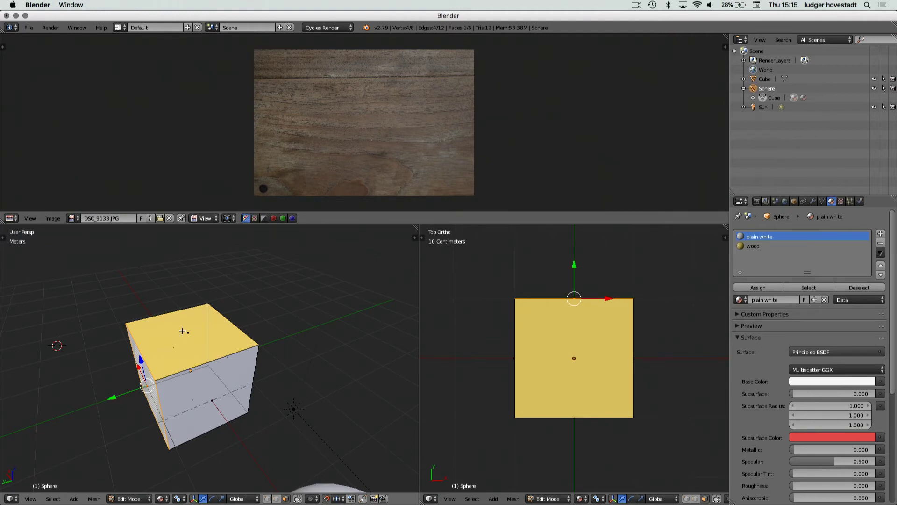
Step: Unwrap the cube's selected positive-Y side face, and unwrap its top face separately
key(u)
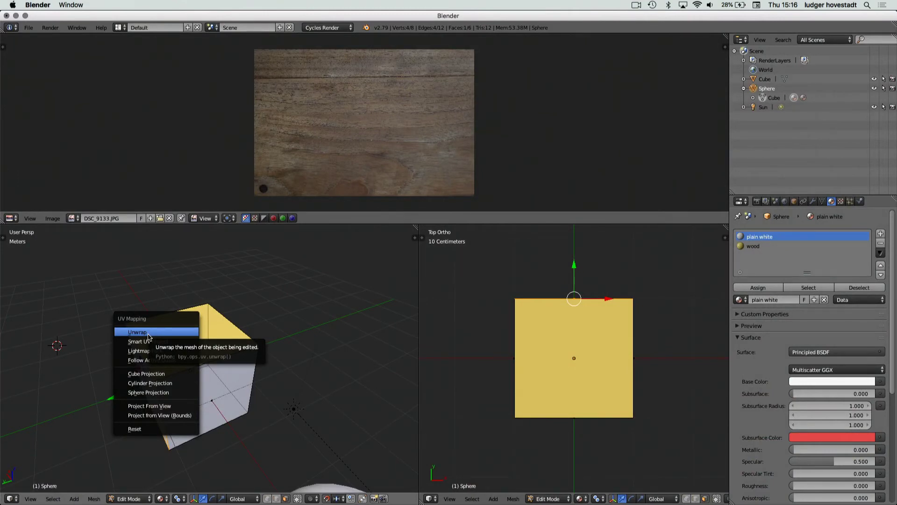
click(148, 334)
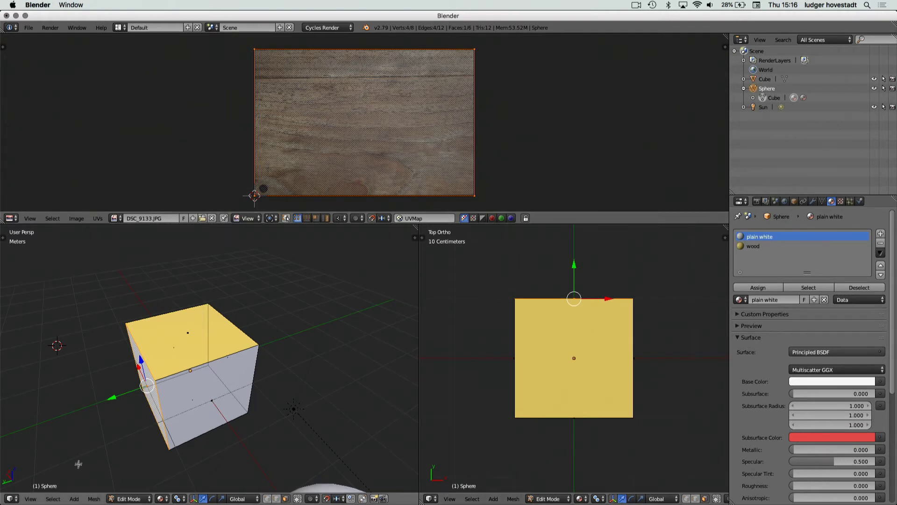
key(a)
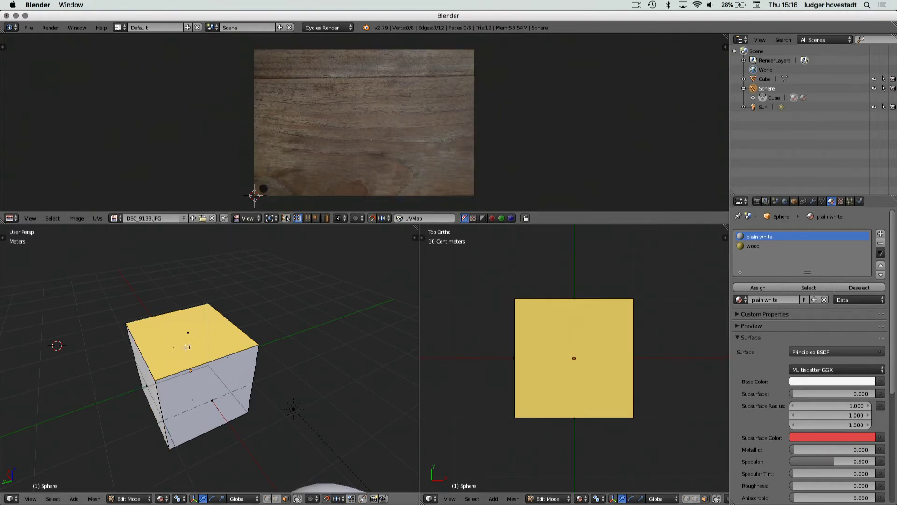
right_click(188, 335)
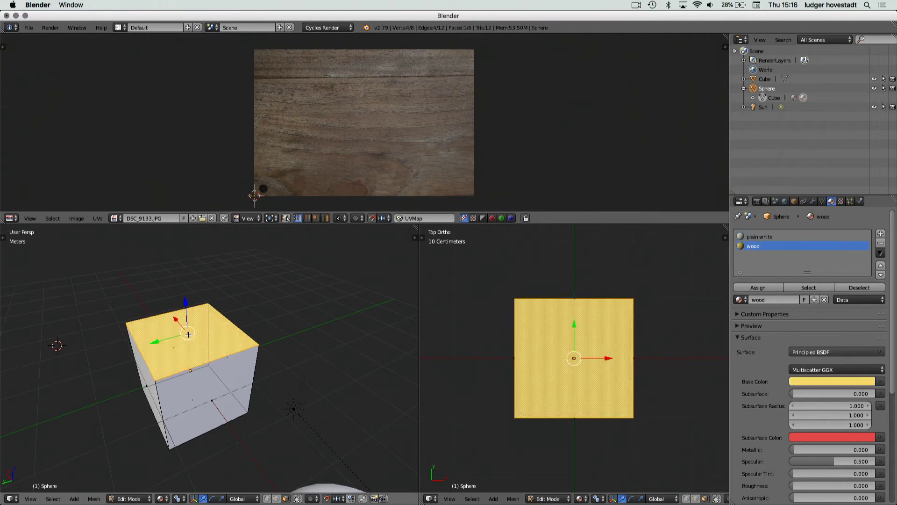
key(u)
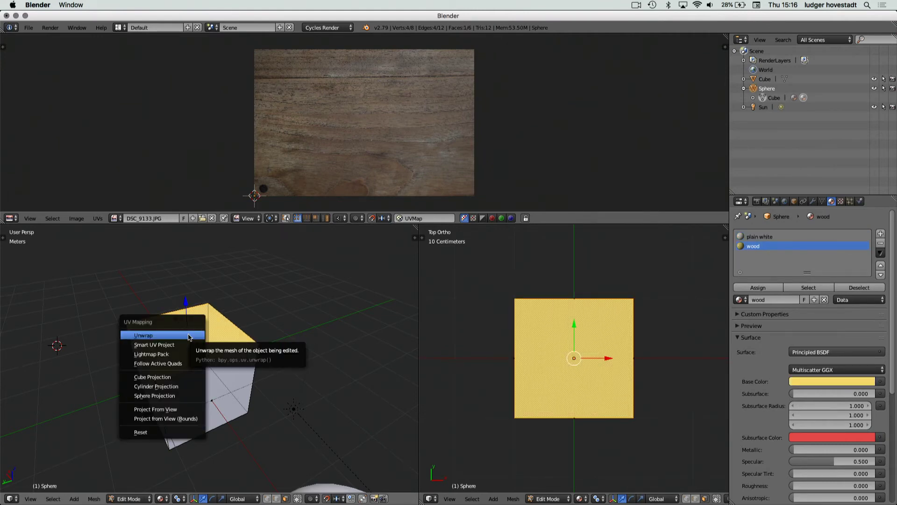
click(189, 335)
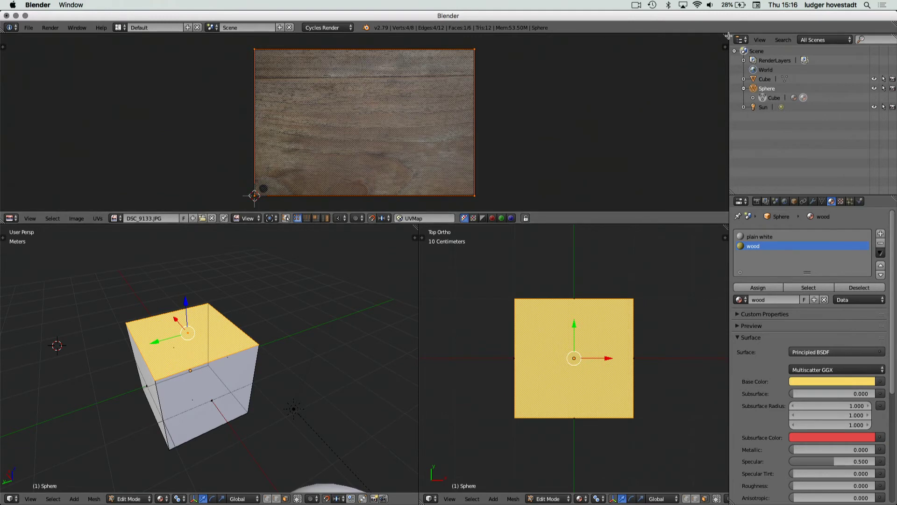
Step: Replace the image editor with the Node Editor for the wood material, and move the Principled BSDF node closer to Material Output
click(11, 217)
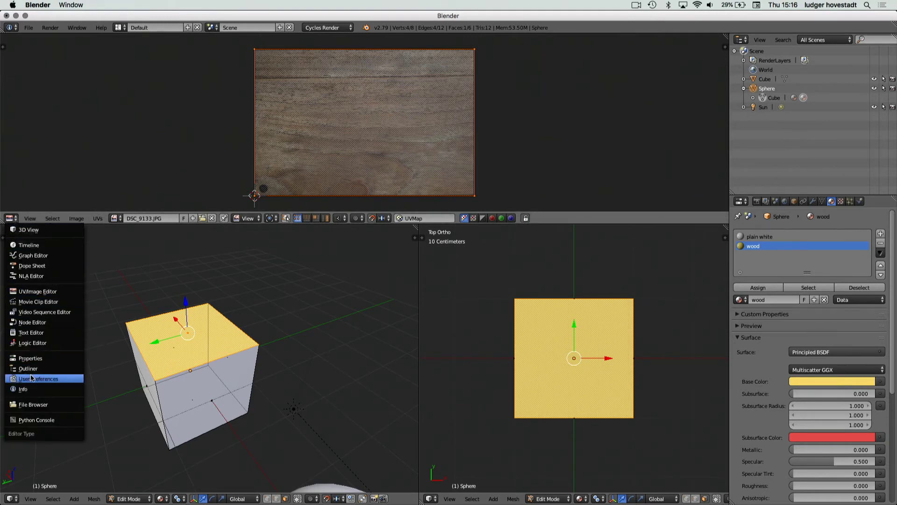
click(11, 218)
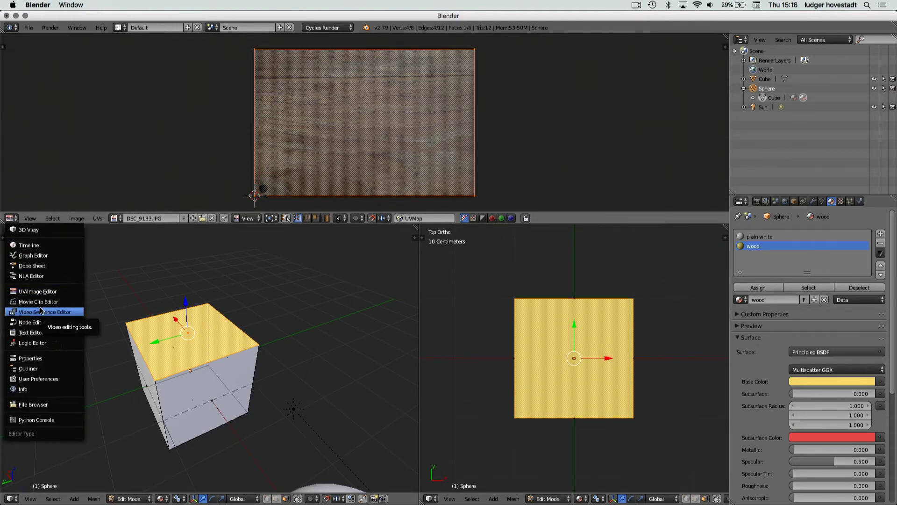
click(35, 322)
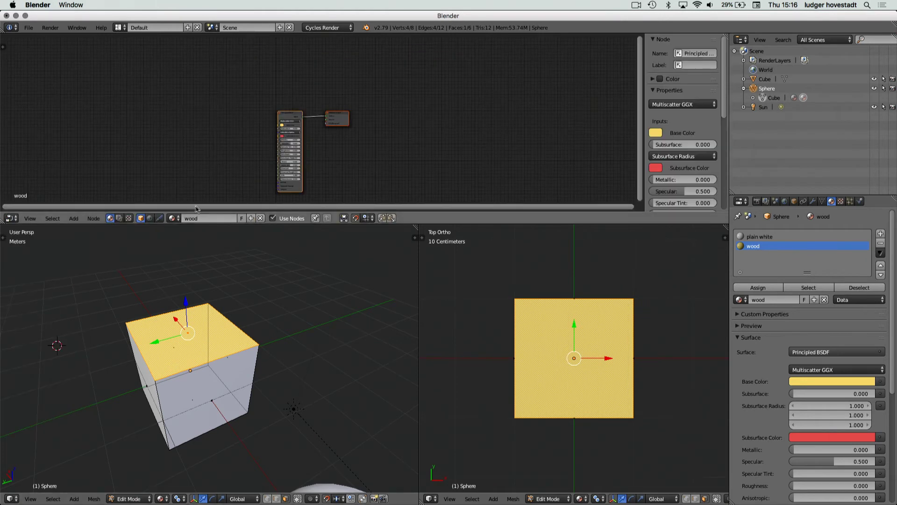
scroll(246, 160, up, 5)
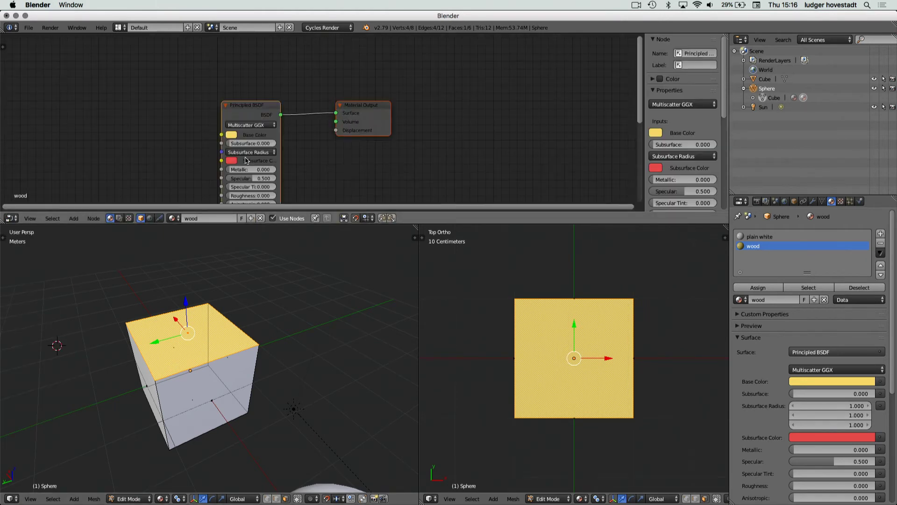
click(882, 382)
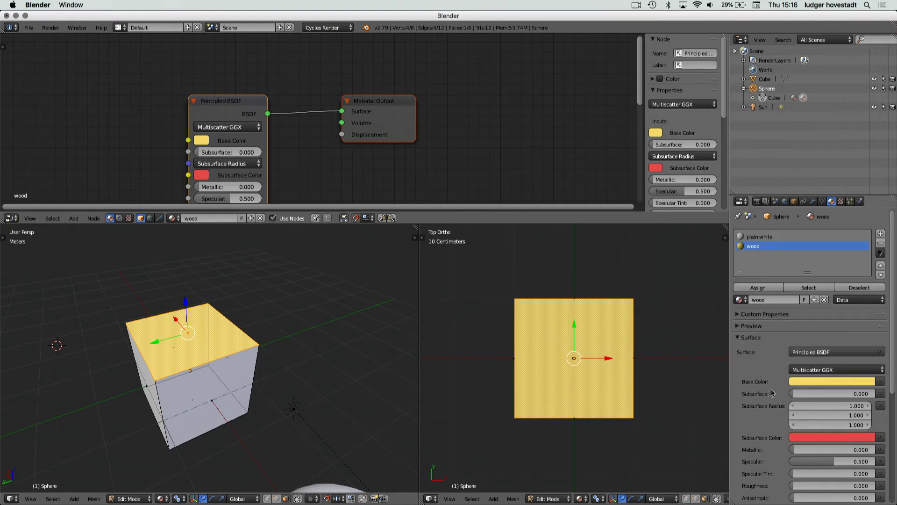
key(Home)
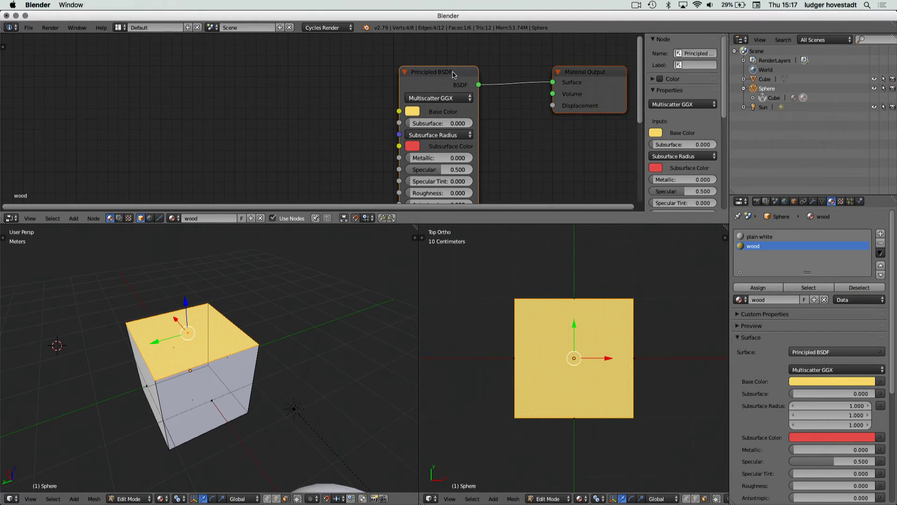
drag(453, 74, 474, 65)
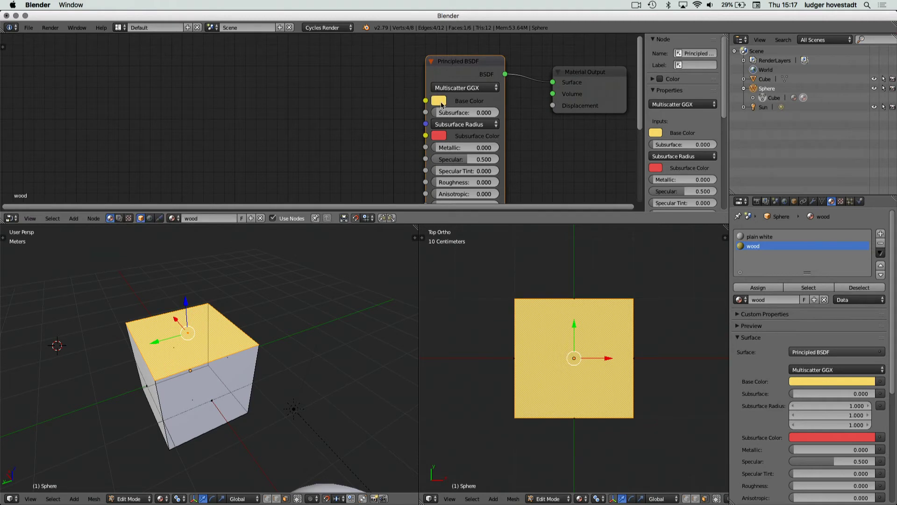
Step: Add an Image Texture node before the Principled BSDF node, and set its image to the loaded DSC_9133.JPG
key(shift+a)
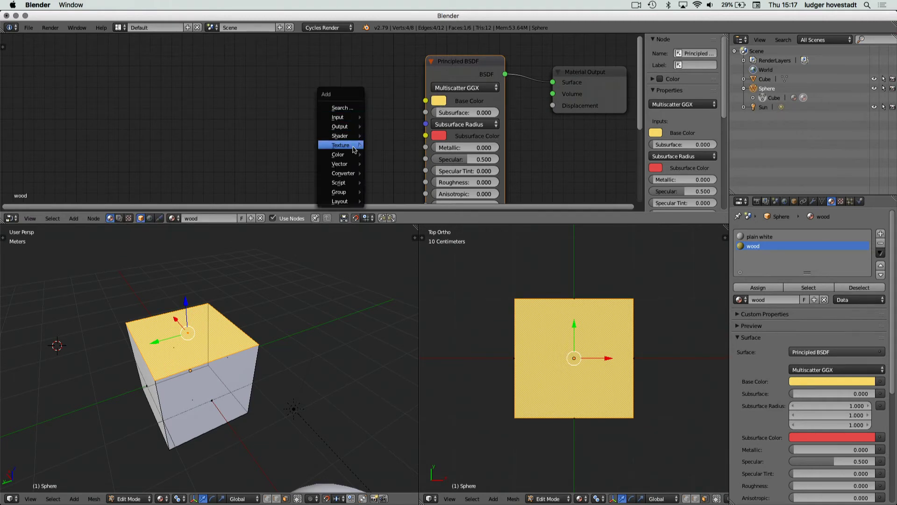
mouse_move(340, 144)
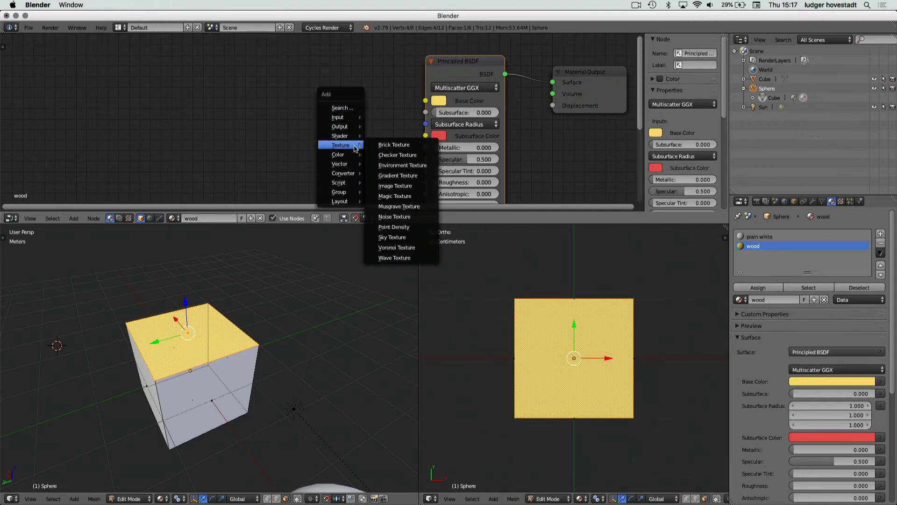
click(394, 186)
click(260, 71)
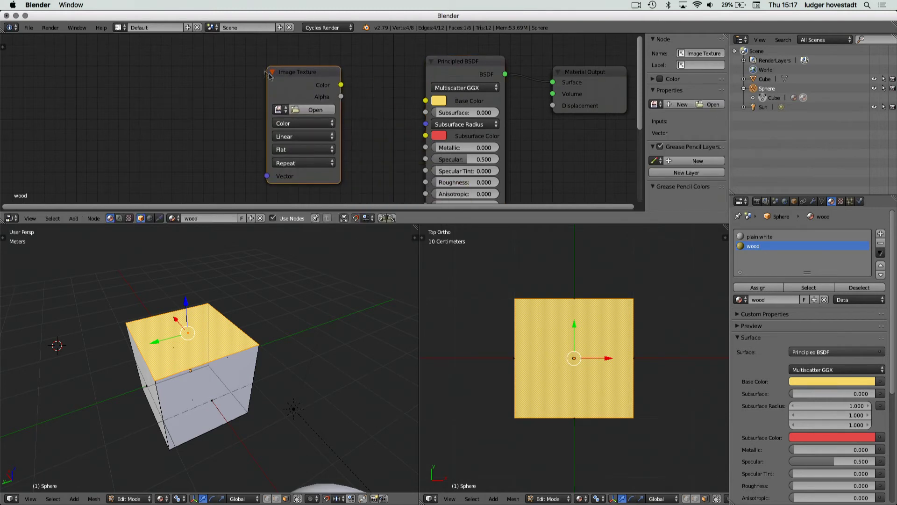
click(280, 110)
click(295, 127)
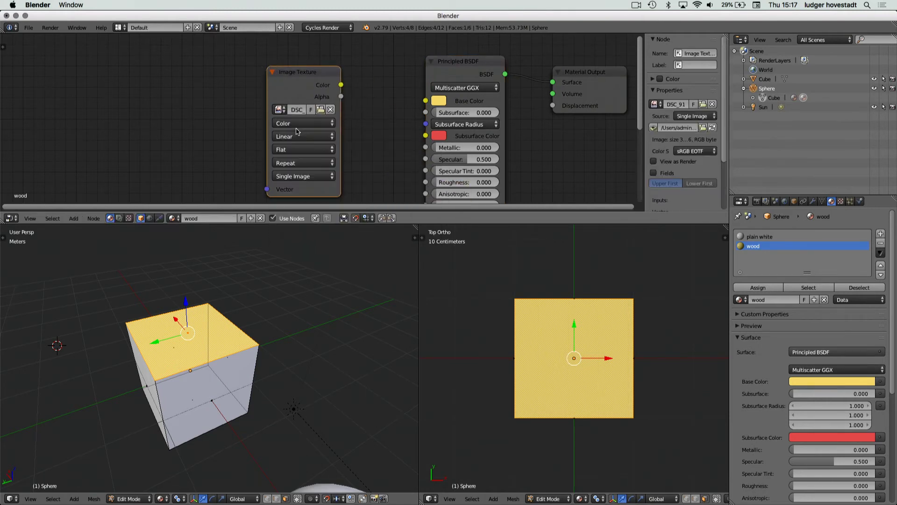
Step: Connect the Image Texture node's Color output to the Principled BSDF's Base Color, and replace the Node Editor with the UV/Image Editor
drag(341, 85, 423, 104)
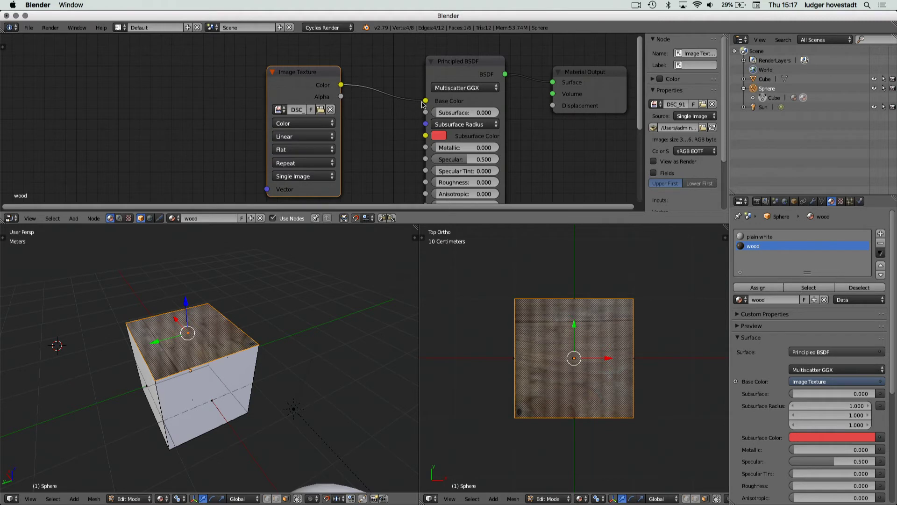
click(11, 218)
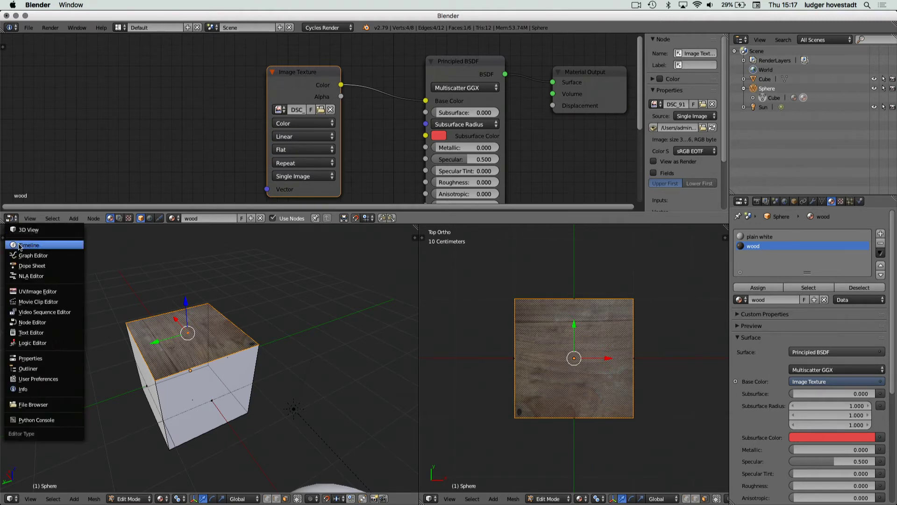
click(29, 292)
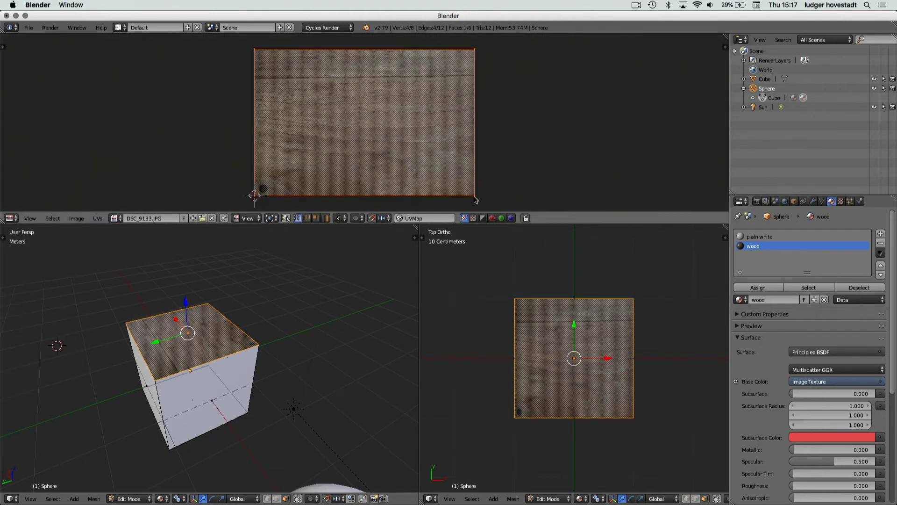
Step: Move the right edge of the top face's UV island inward along X so the island is roughly square
key(a)
key(v)
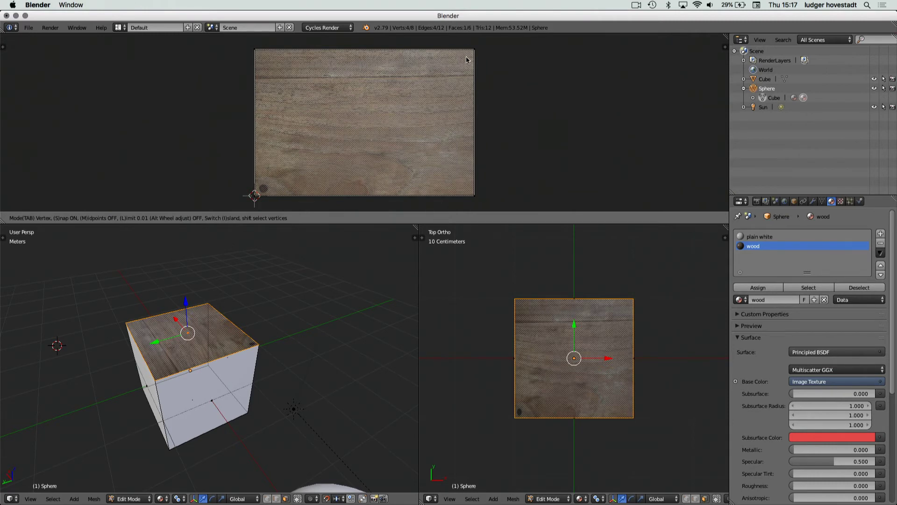
key(Escape)
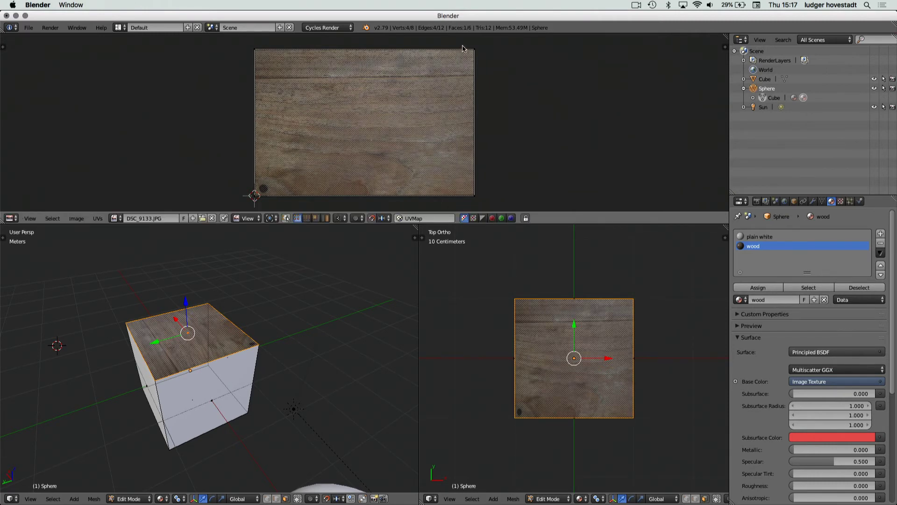
key(b)
drag(460, 39, 502, 201)
key(g)
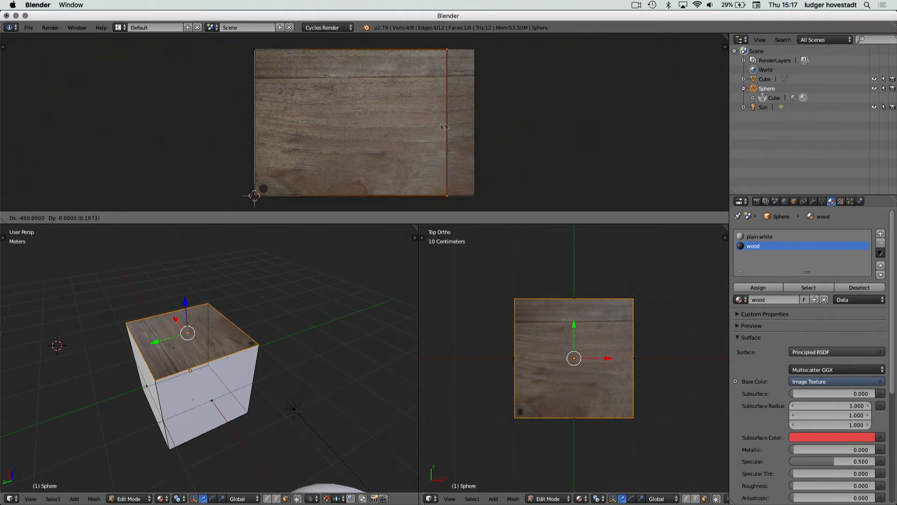
key(x)
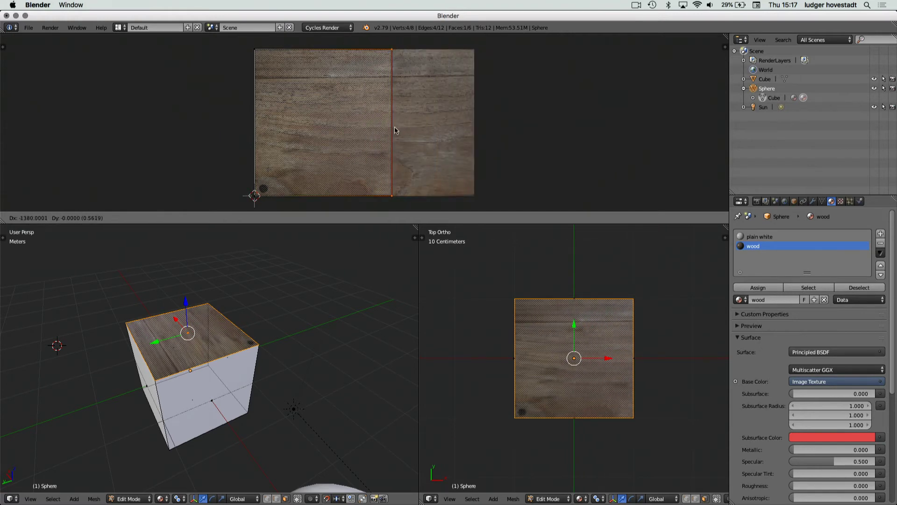
click(421, 127)
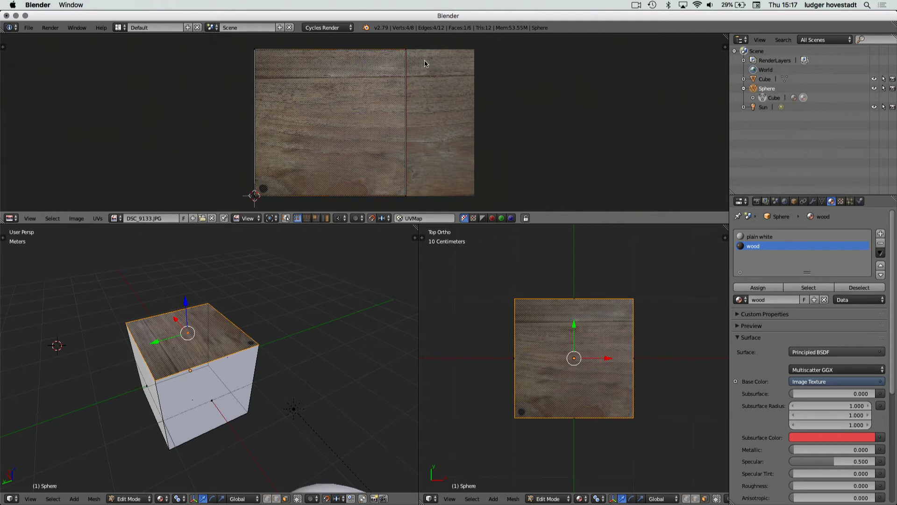
Step: Scale the top face's UV island down to about half its size and rotate it by -270°
key(s)
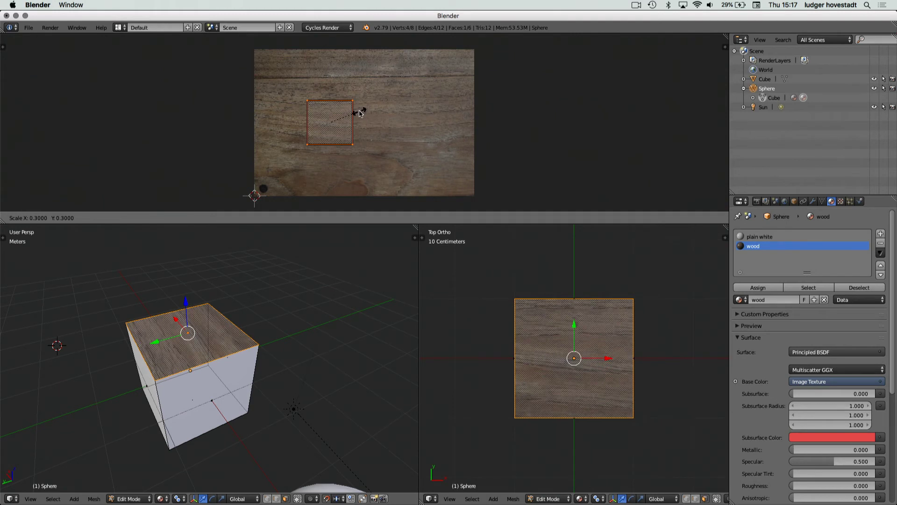
click(382, 97)
key(r)
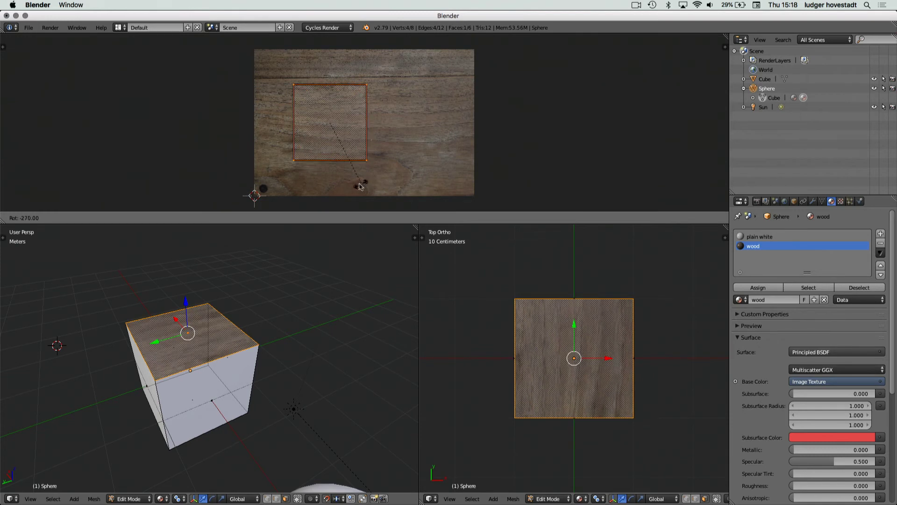
key(Escape)
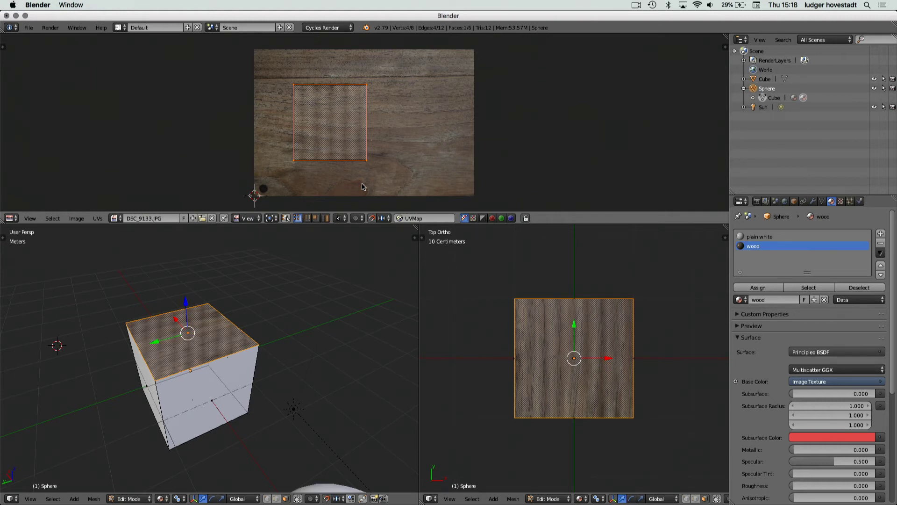
Step: Switch to Finder and open the screen recording document in the folder A51 applying images to models - bump or normal maps
key(super+Tab)
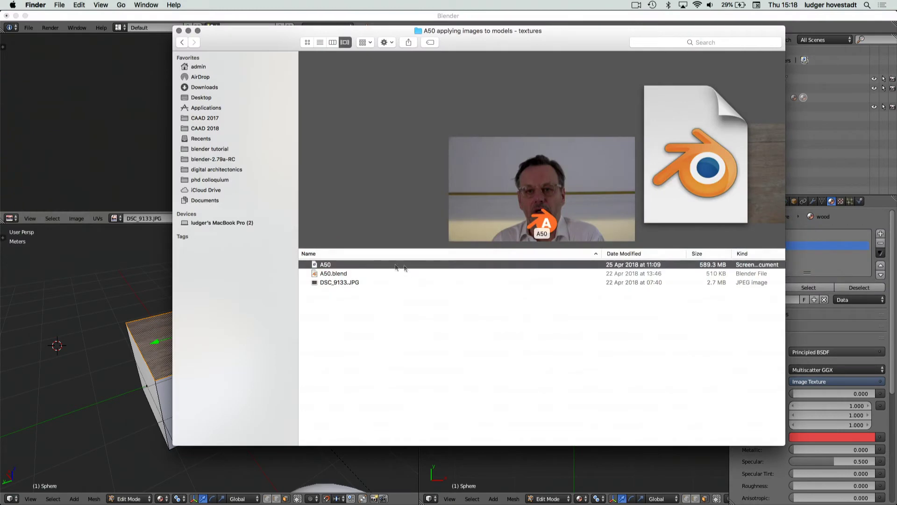
key(super+Up)
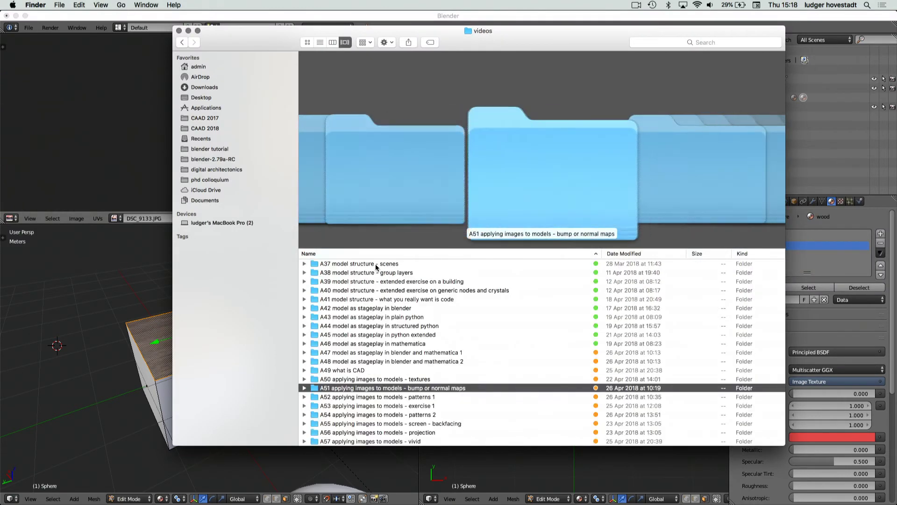
key(Down)
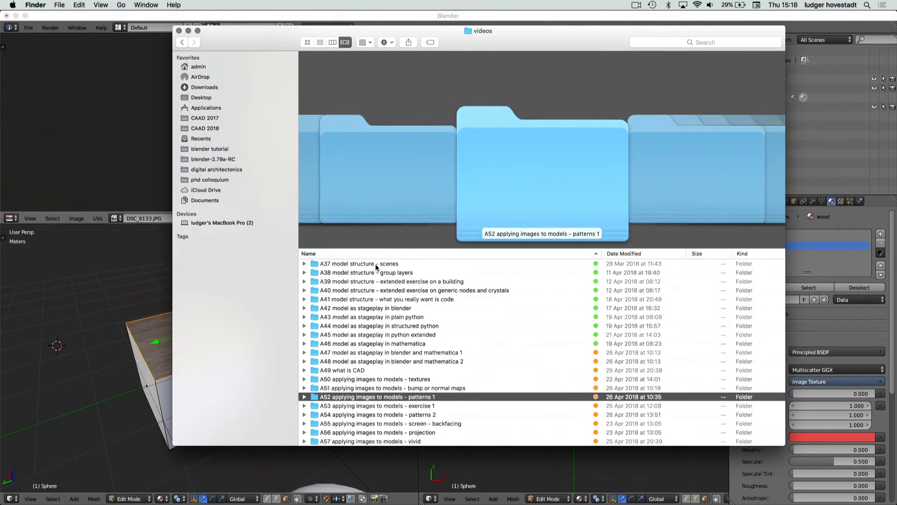
key(Up)
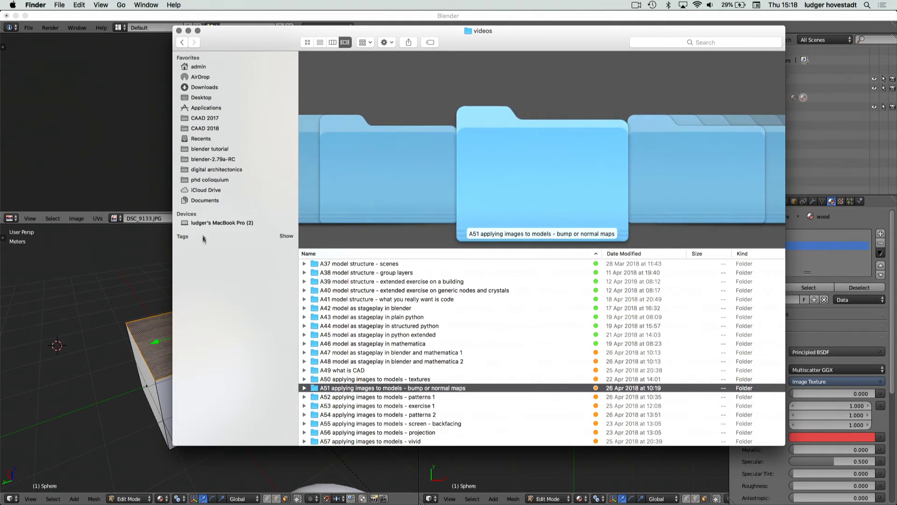
double_click(313, 387)
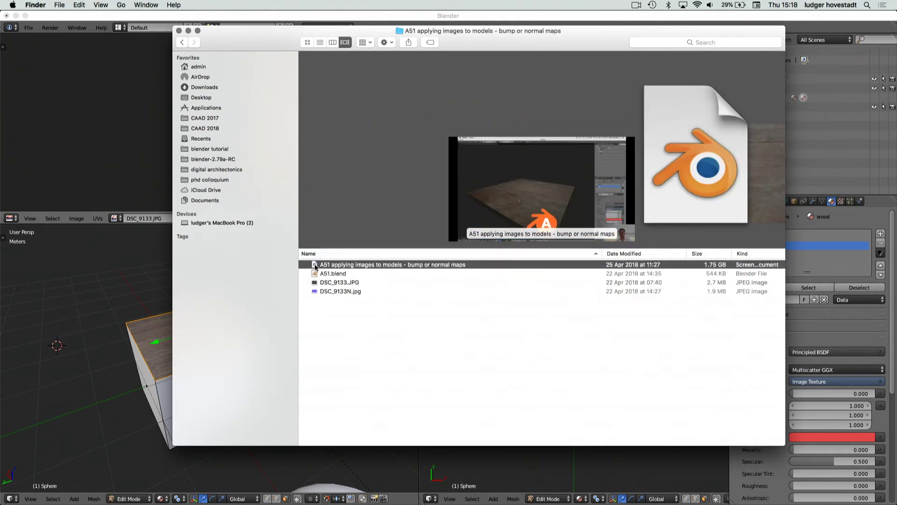
double_click(315, 265)
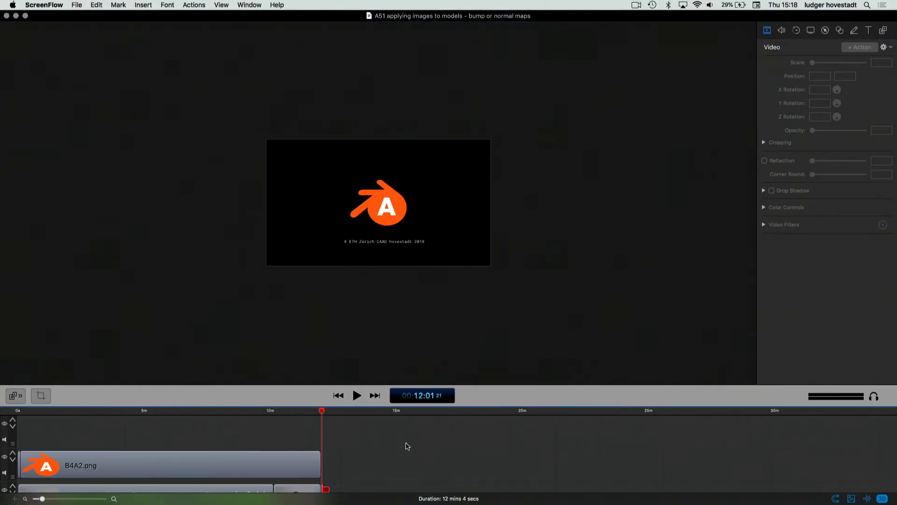
Step: Scrub the A51 recording back to about 1:38 and enlarge the preview to examine the wooden slab's surface
drag(321, 410, 67, 409)
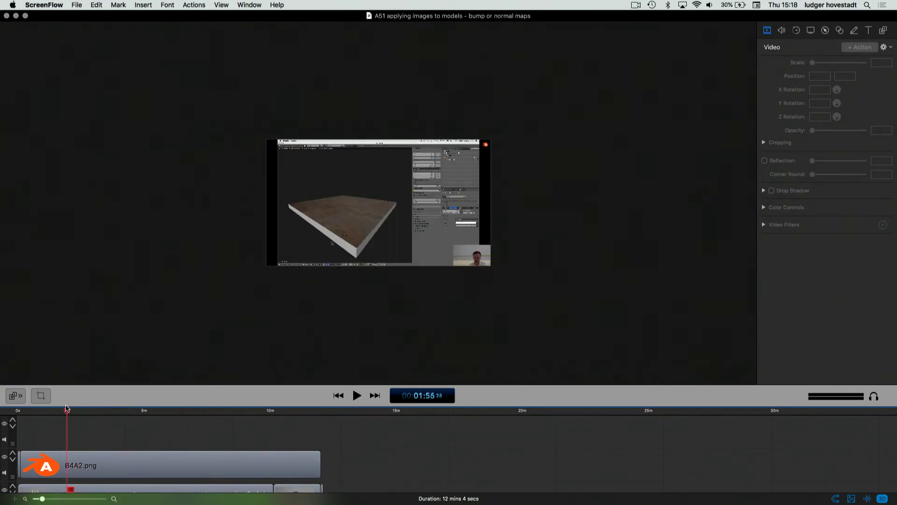
click(376, 259)
scroll(376, 259, up, 3)
scroll(374, 258, down, 3)
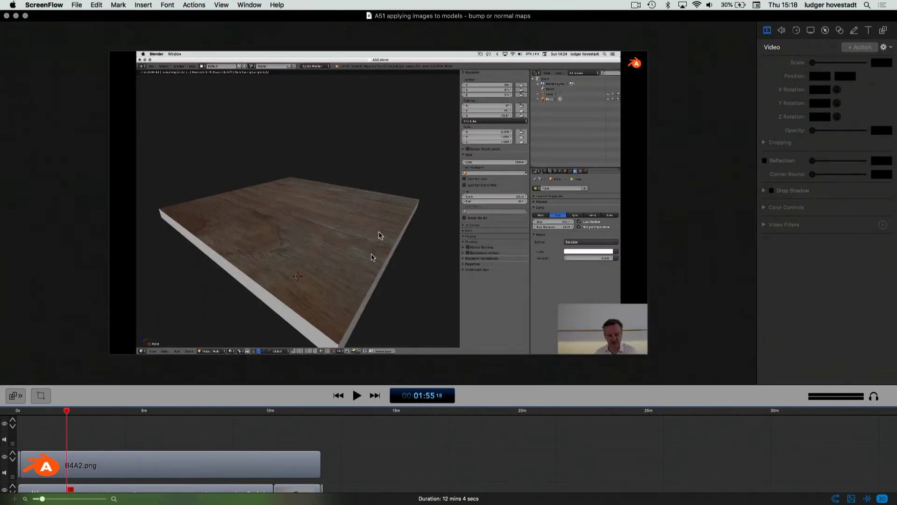
drag(78, 410, 59, 418)
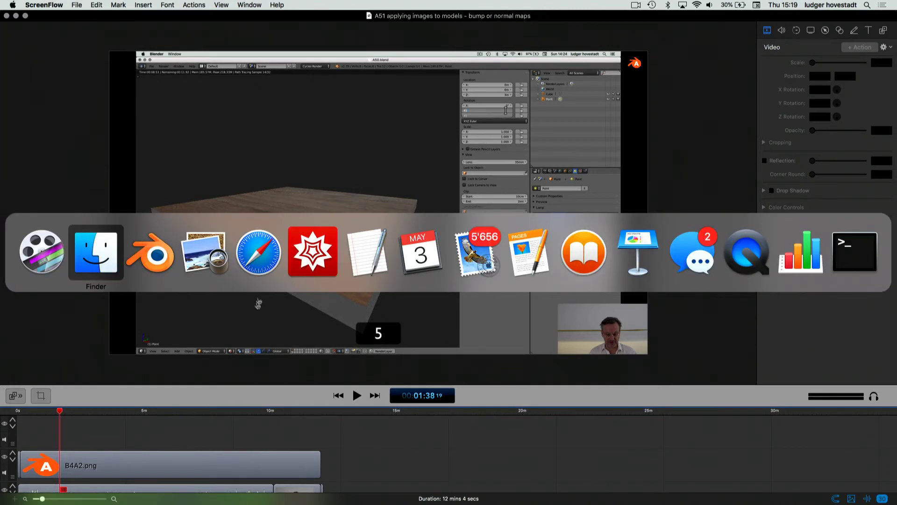
Step: Switch to Safari and load poliigon.com in a new window
key(super+Tab)
key(super+Tab)
key(super+Tab)
key(super+n)
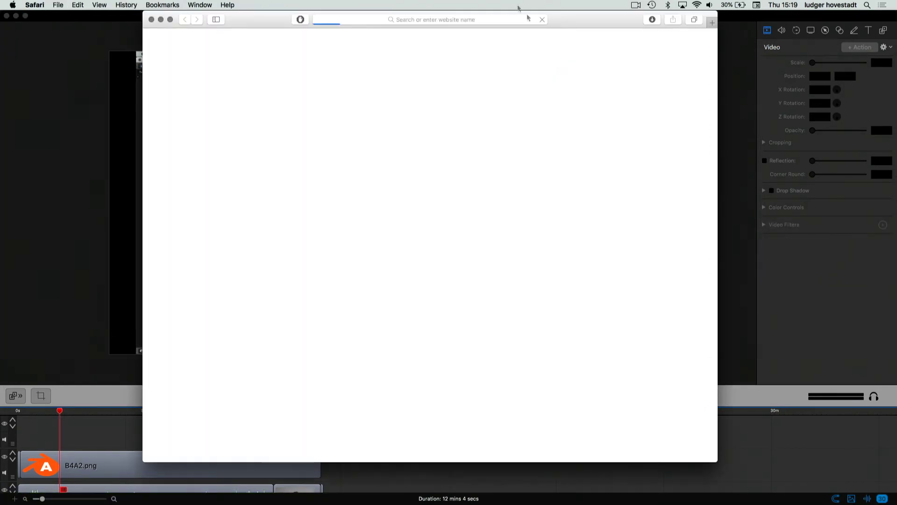
text(poliigon.com)
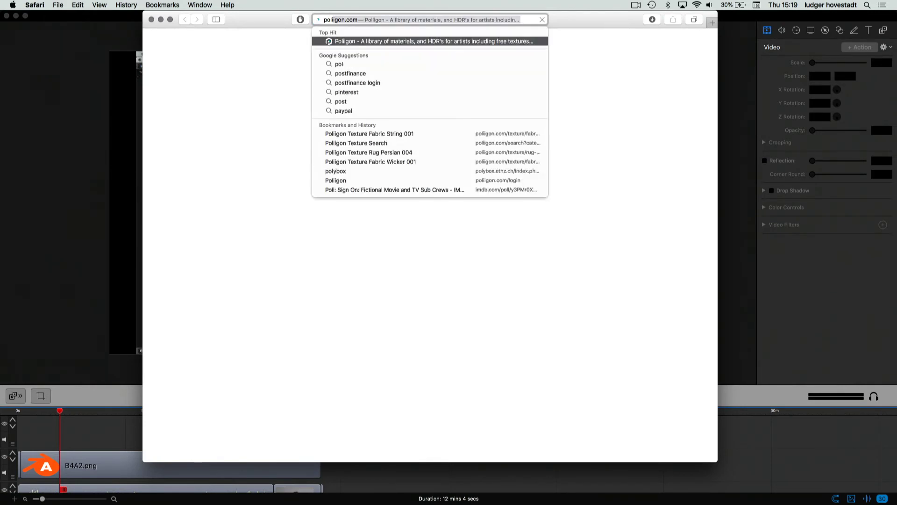
key(Return)
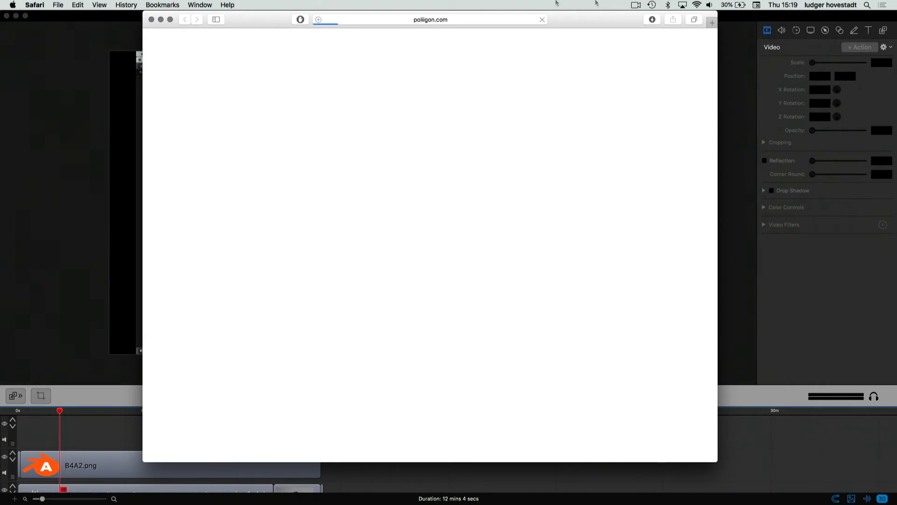
click(698, 5)
click(682, 13)
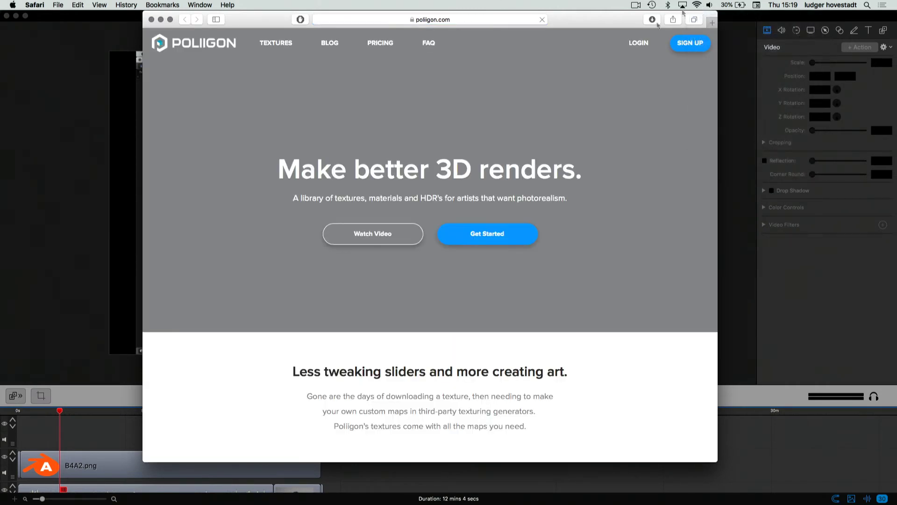
Step: Browse Poliigon's Concrete texture category and its Fabric category
mouse_move(276, 43)
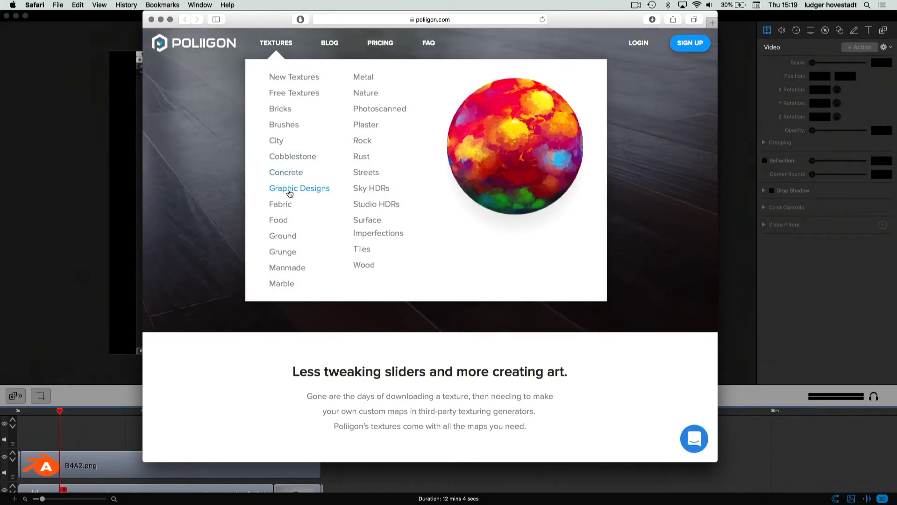
click(286, 179)
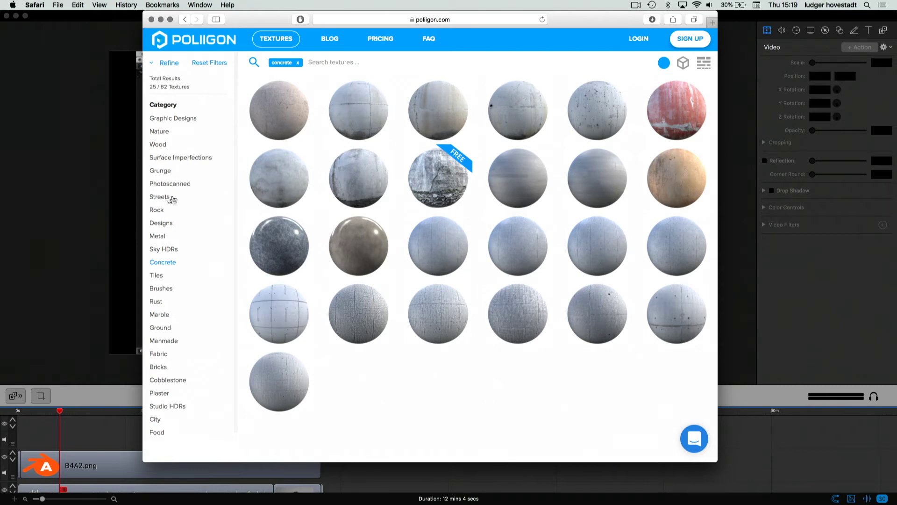
click(166, 355)
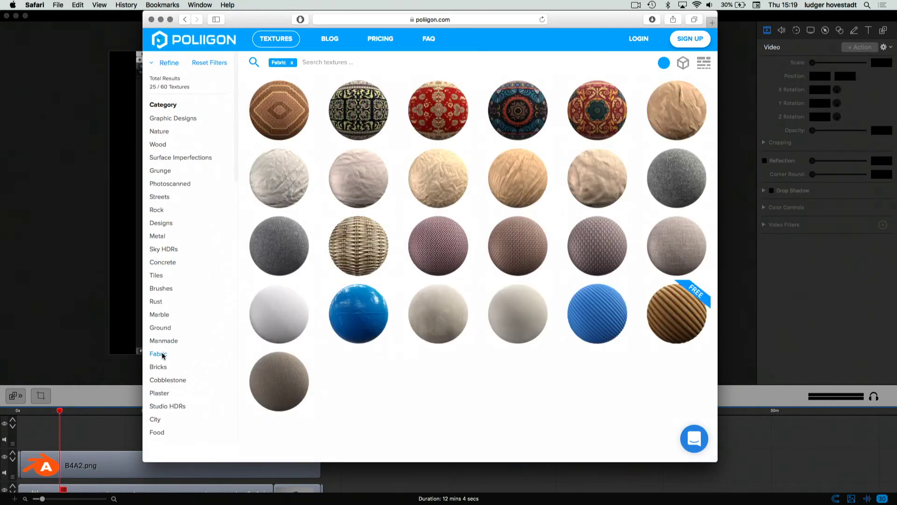
Step: Open the Fabric String 001 texture, preview its Normals map, and close its details
click(605, 312)
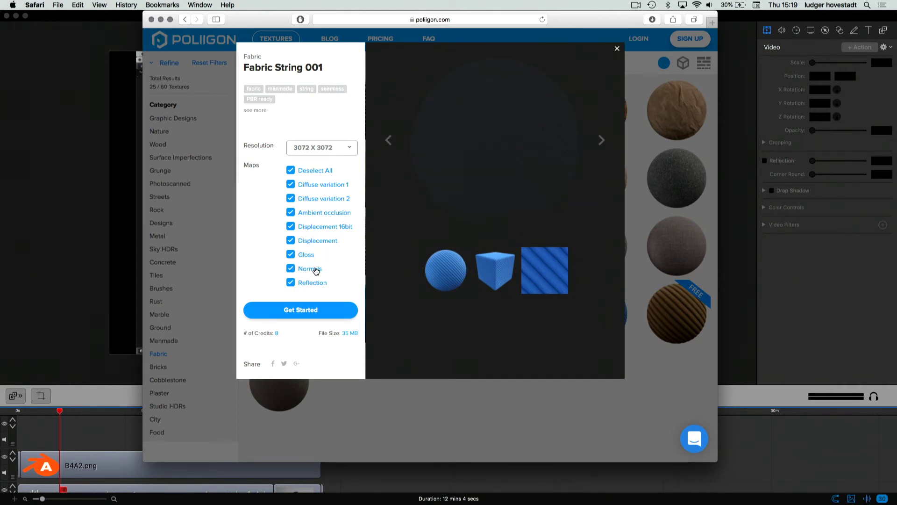
mouse_move(316, 270)
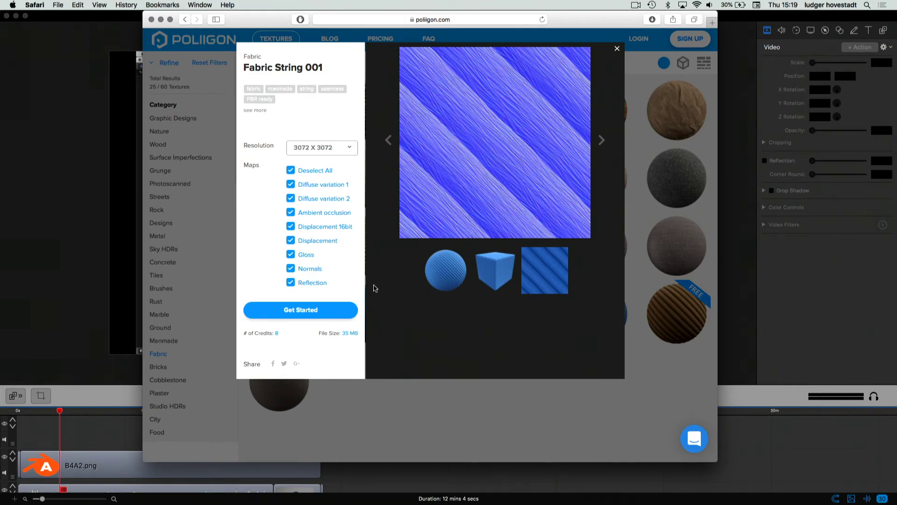
click(686, 177)
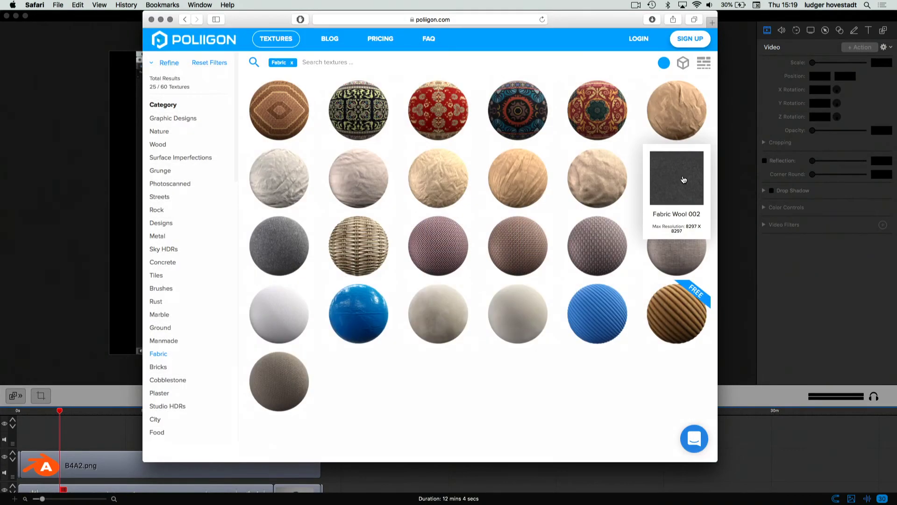
Step: Open the Fabric Wool 002 texture and preview its flat image and its Normals map
click(684, 179)
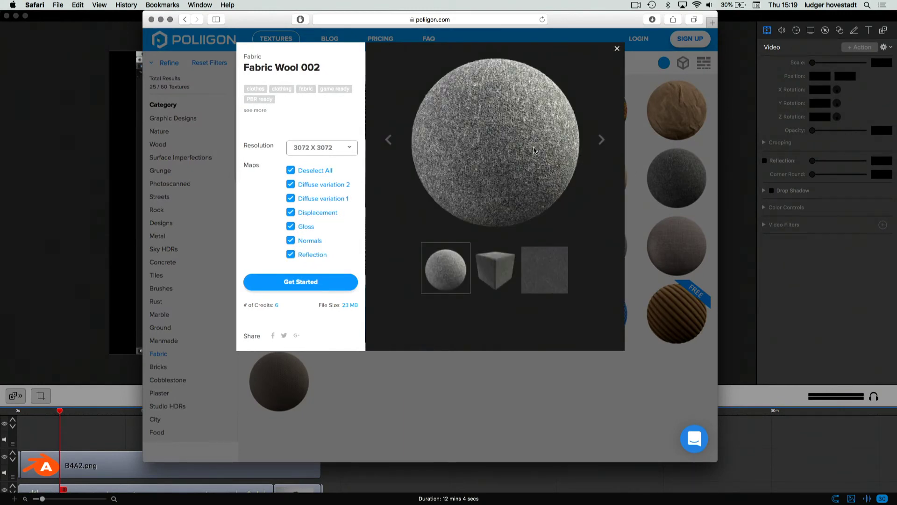
click(554, 284)
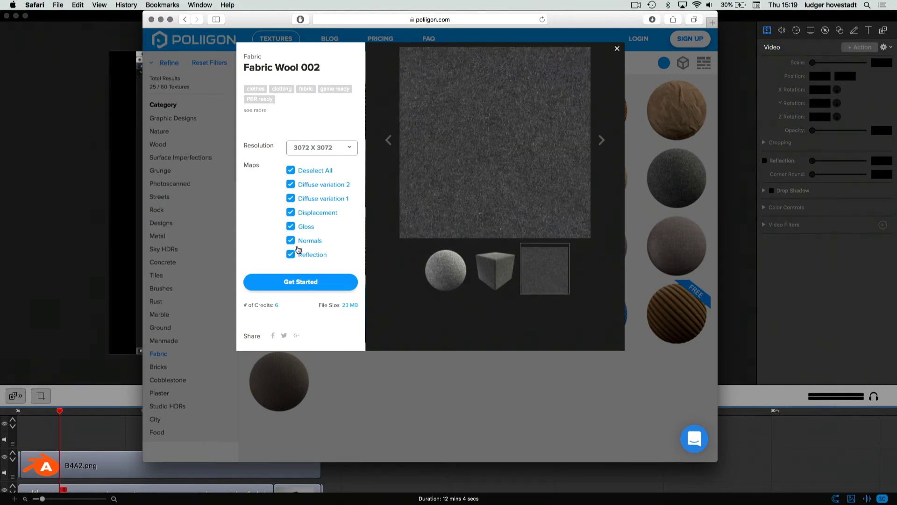
mouse_move(306, 243)
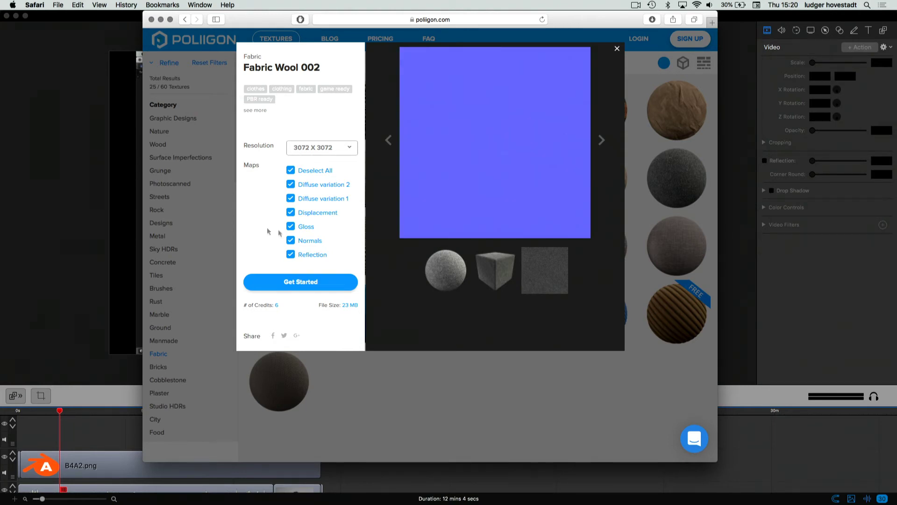
Step: Switch to Finder and go up from the A51 folder to the videos folder
key(super+Tab)
click(157, 248)
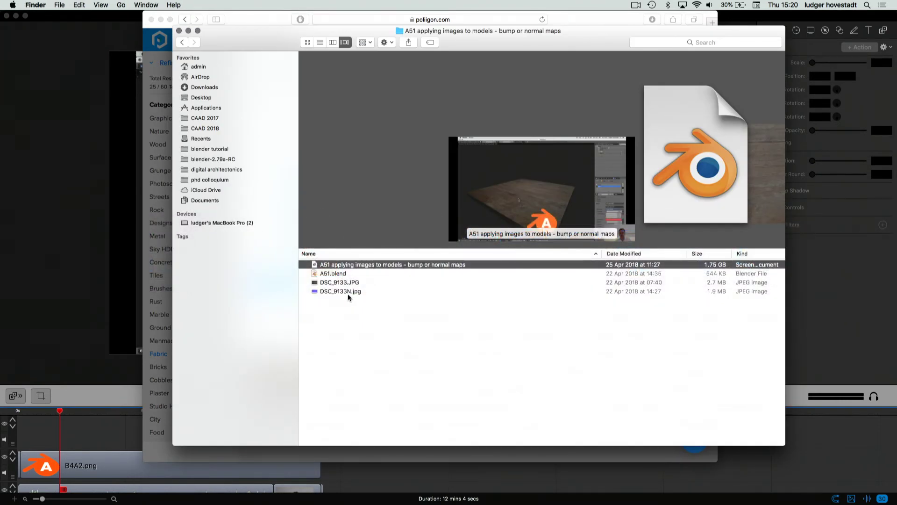
key(super+Up)
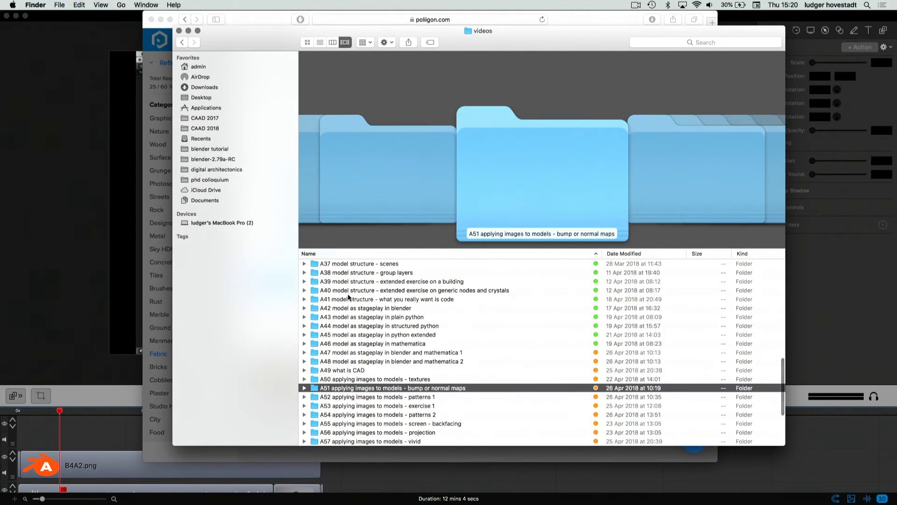
Step: Open DSC_9133.JPG from the "A51 applying images to models - bump or normal maps" folder in Adobe Photoshop CC 2015.5
key(super+Down)
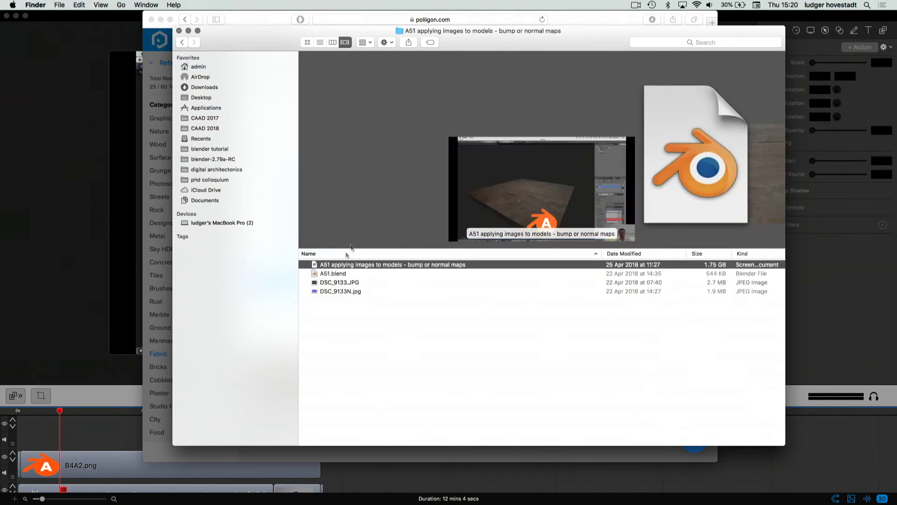
click(316, 283)
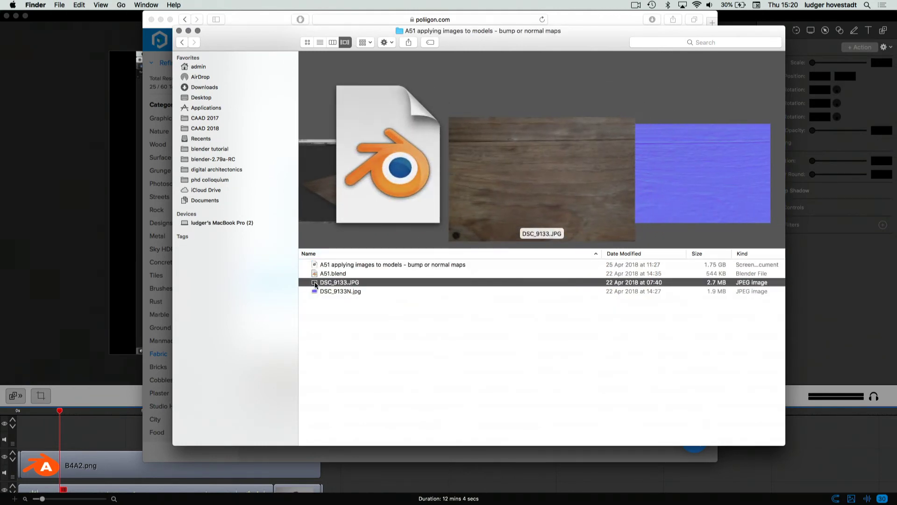
right_click(316, 283)
mouse_move(401, 296)
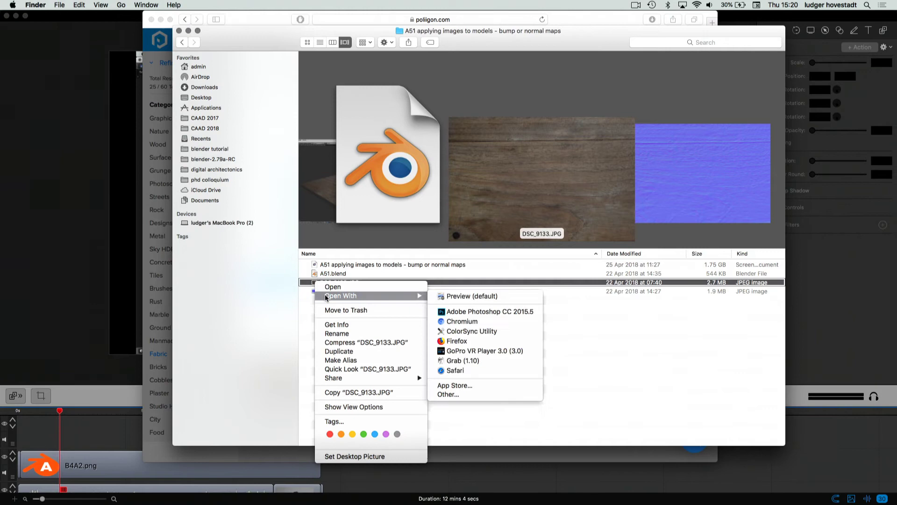
click(469, 310)
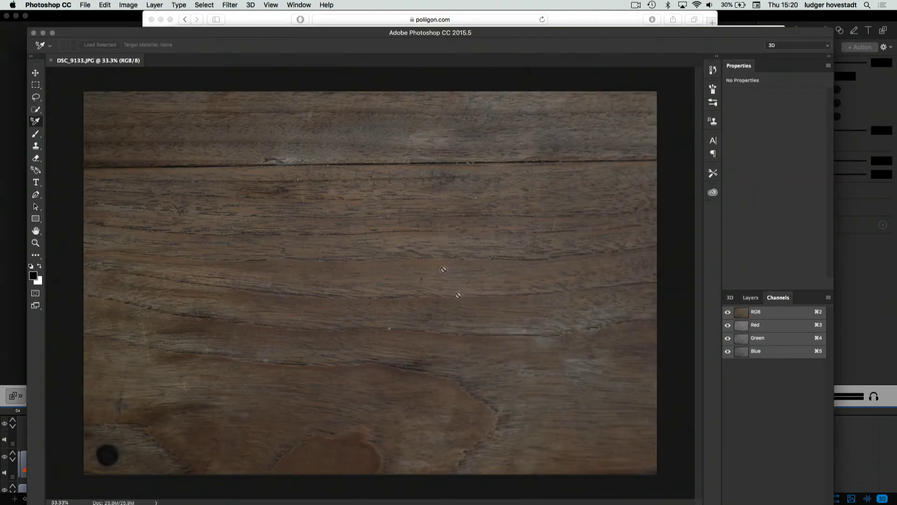
Step: Generate a normal map from the wood photo with the 3D filter, accepting the default blur, detail scale and contrast settings
click(231, 5)
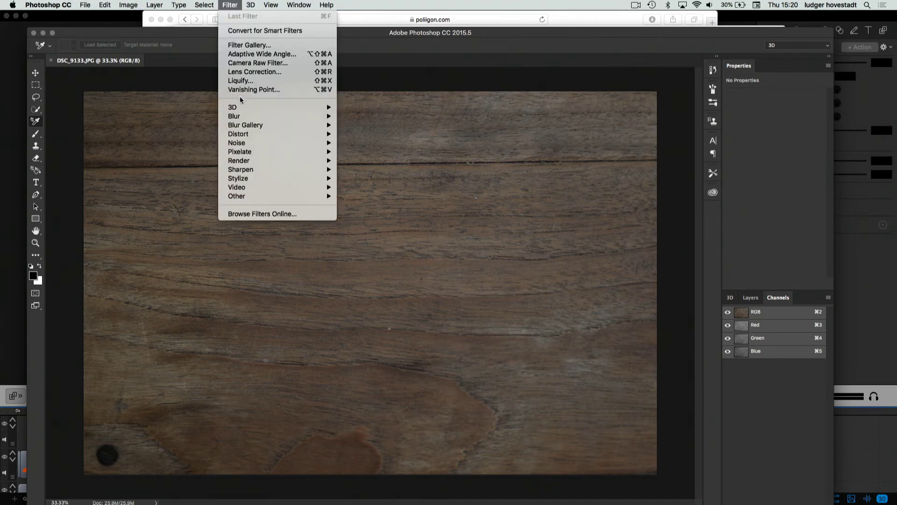
mouse_move(244, 108)
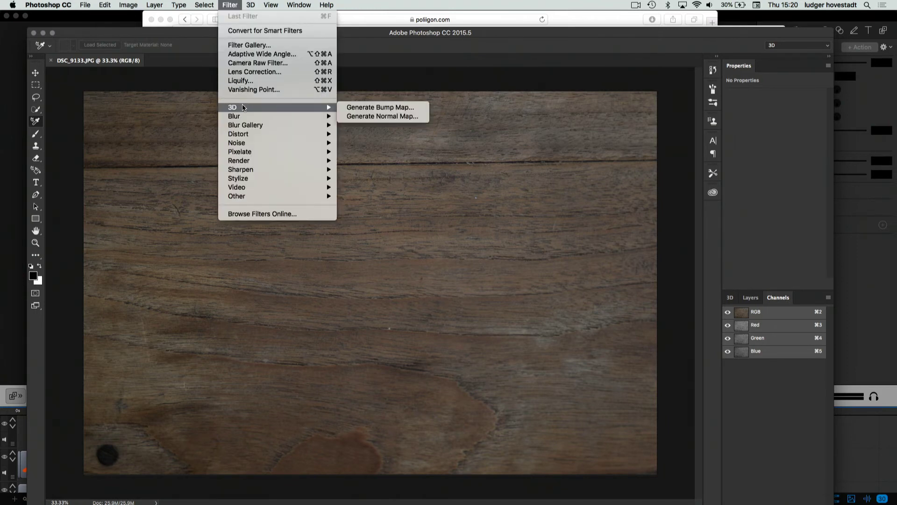
click(364, 118)
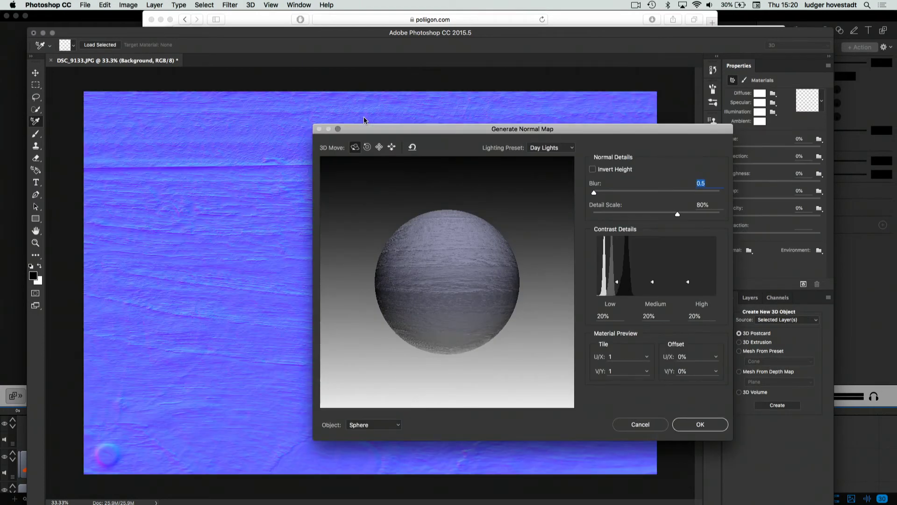
click(700, 424)
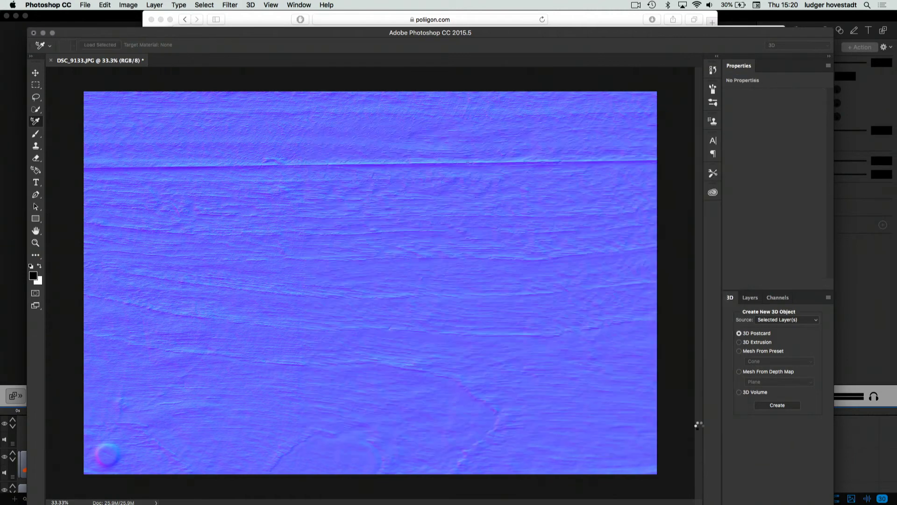